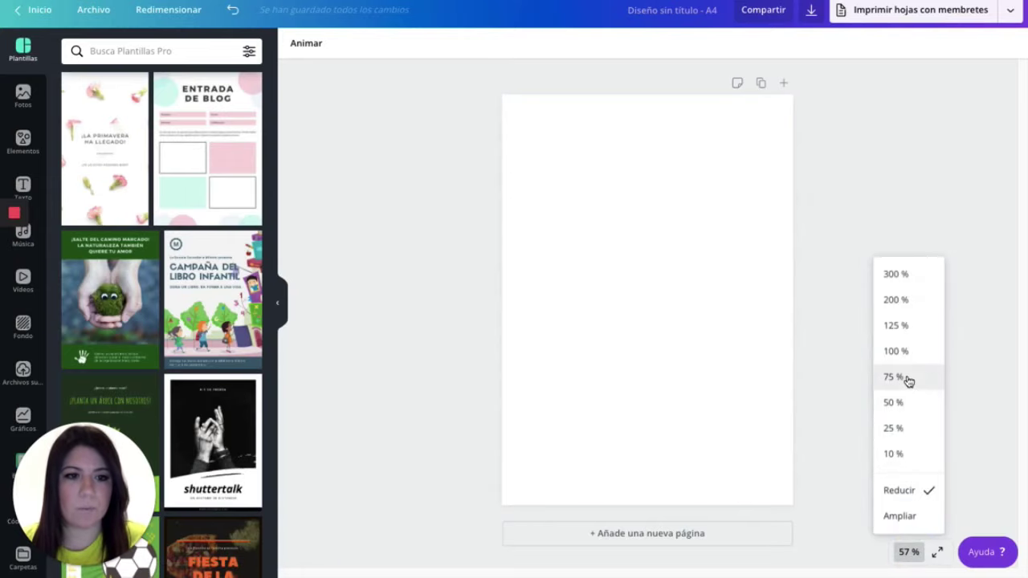
Search the backgrounds for "rosa" and apply the free pink woven-fabric texture as the page background.
{"action": "left_click", "coordinate": [908, 379]}
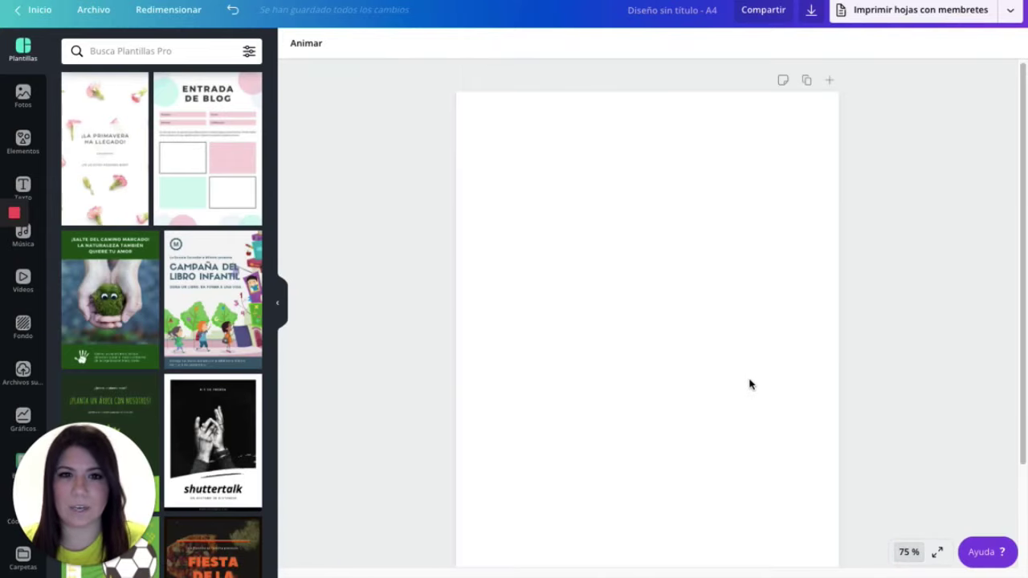
{"action": "scroll", "coordinate": [749, 385], "scroll_direction": "down", "scroll_amount": 2}
{"action": "scroll", "coordinate": [750, 385], "scroll_direction": "up", "scroll_amount": 1}
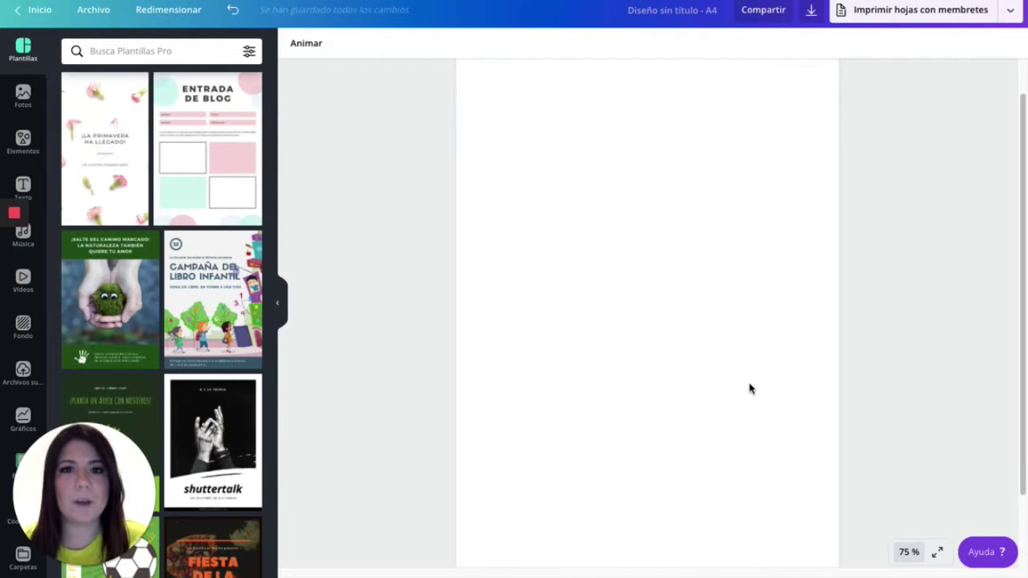
{"action": "scroll", "coordinate": [747, 372], "scroll_direction": "up", "scroll_amount": 1}
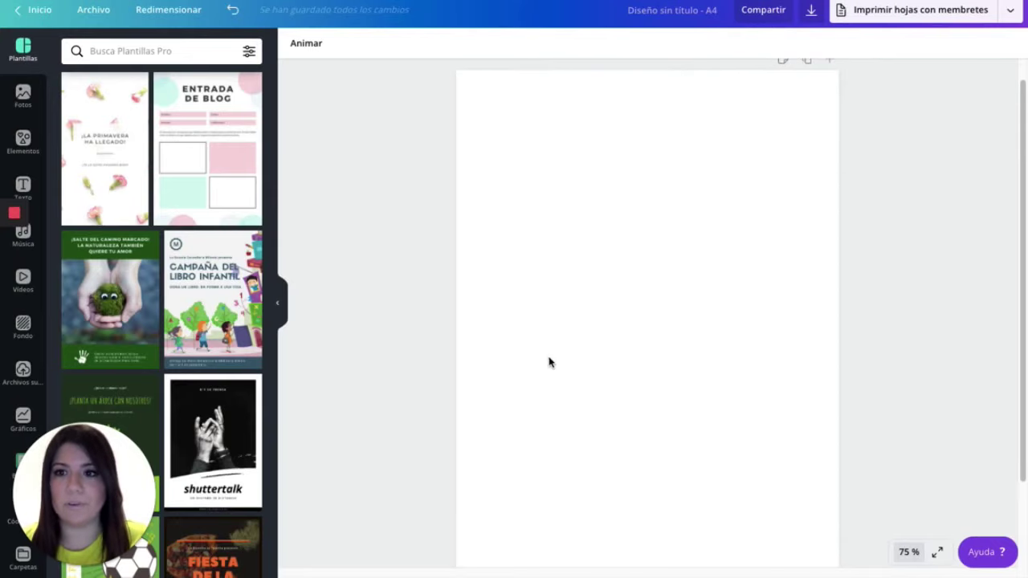
{"action": "left_click", "coordinate": [16, 325]}
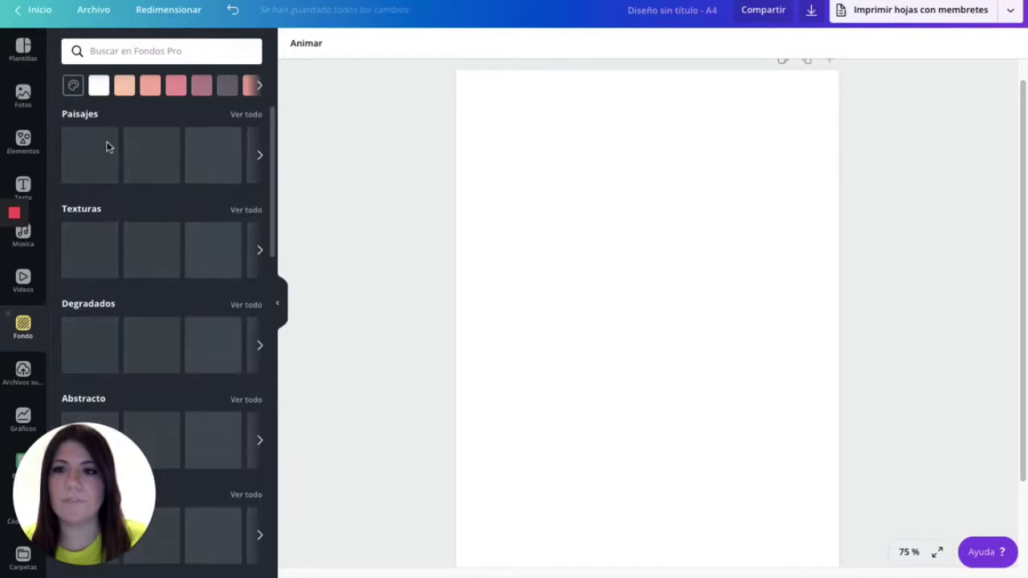
{"action": "left_click", "coordinate": [142, 48]}
{"action": "type", "text": "rosa"}
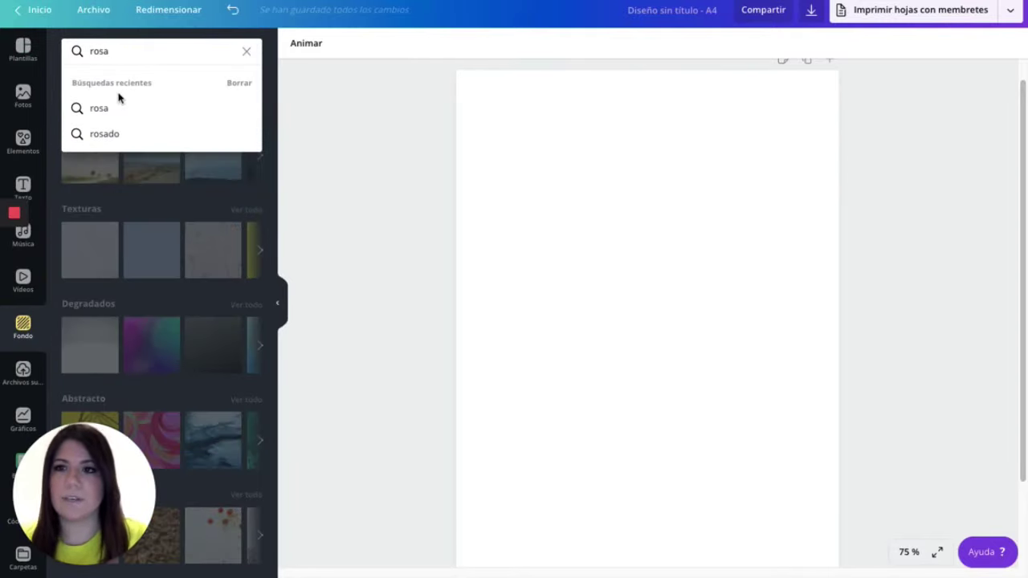
{"action": "left_click", "coordinate": [125, 111]}
{"action": "scroll", "coordinate": [153, 229], "scroll_direction": "down", "scroll_amount": 3}
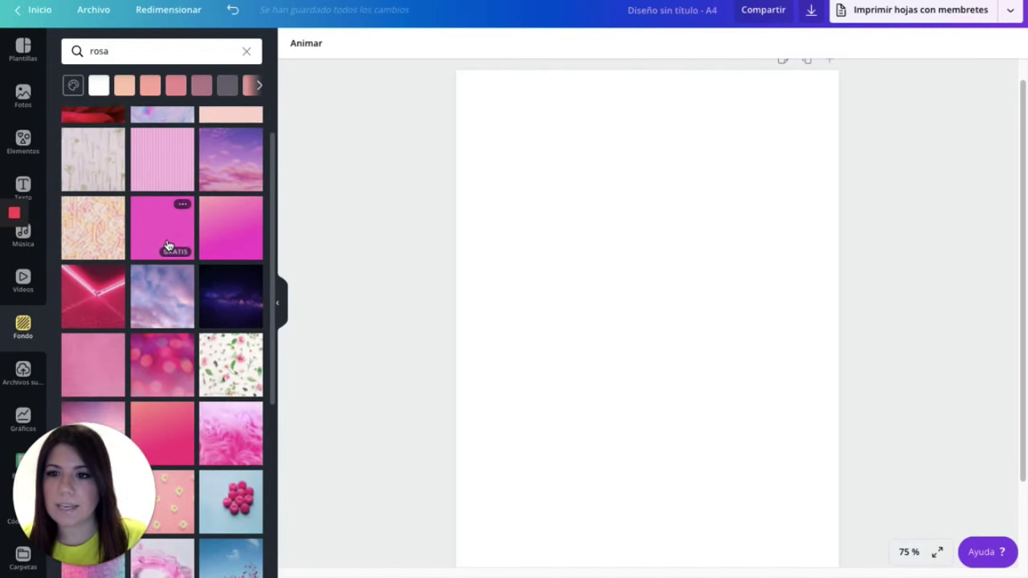
{"action": "scroll", "coordinate": [166, 250], "scroll_direction": "down", "scroll_amount": 1}
{"action": "left_click", "coordinate": [96, 303]}
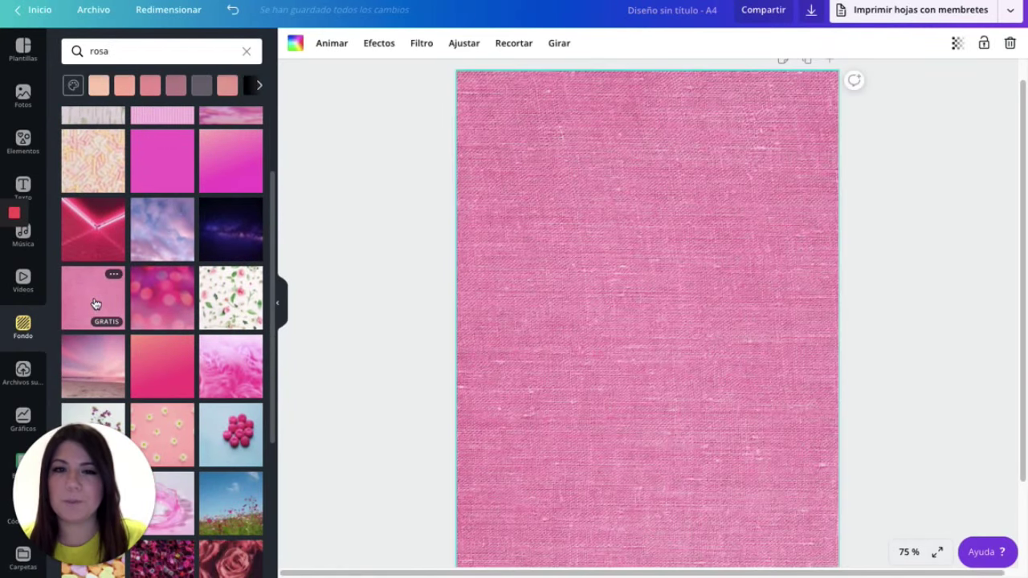
{"action": "left_click", "coordinate": [385, 239]}
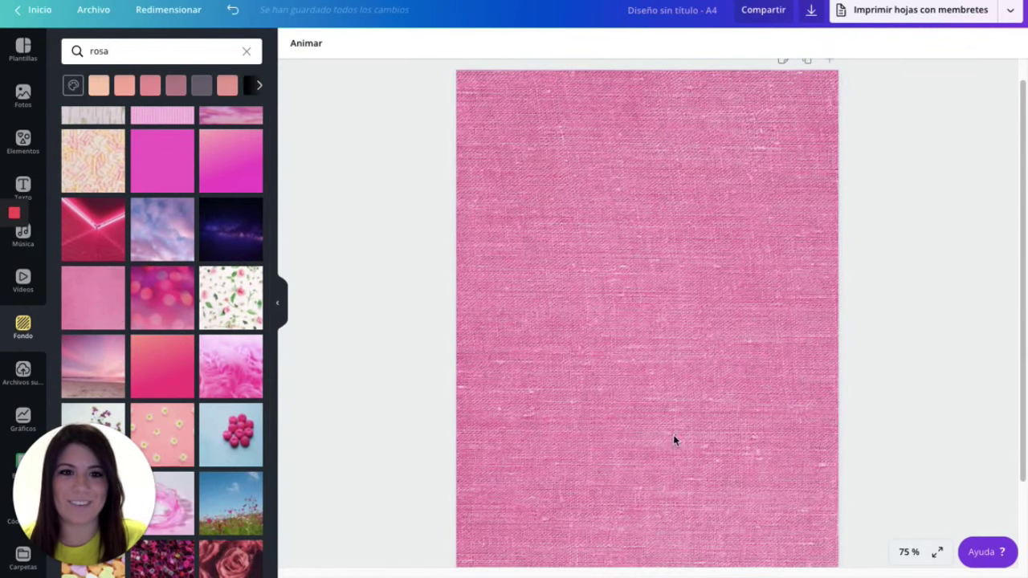
Insert the six-cell layout grid with three small cells above one large cell and two stacked cells beside it.
{"action": "scroll", "coordinate": [671, 434], "scroll_direction": "down", "scroll_amount": 1}
{"action": "scroll", "coordinate": [661, 431], "scroll_direction": "down", "scroll_amount": 1}
{"action": "scroll", "coordinate": [659, 429], "scroll_direction": "up", "scroll_amount": 2}
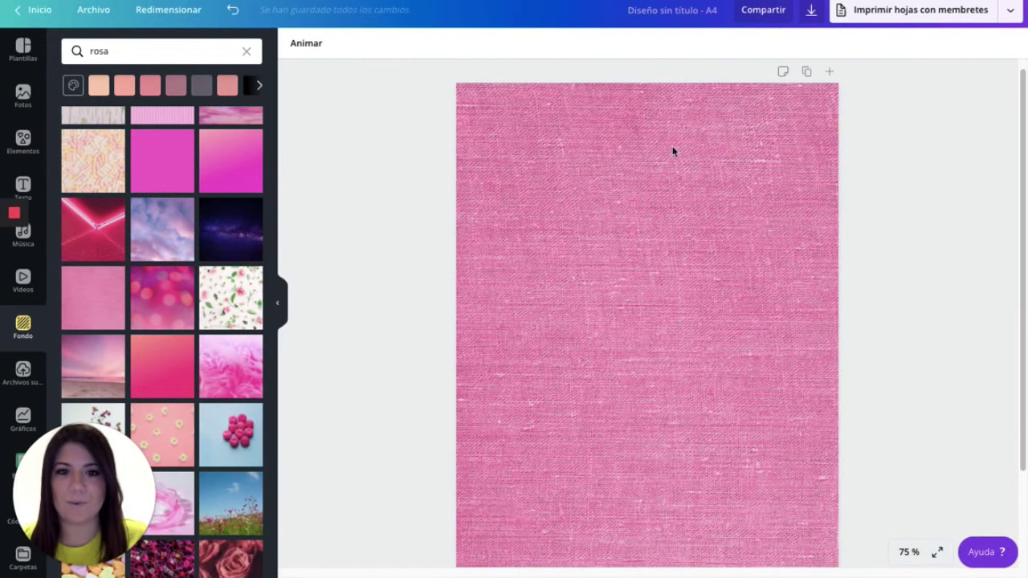
{"action": "left_click", "coordinate": [23, 142]}
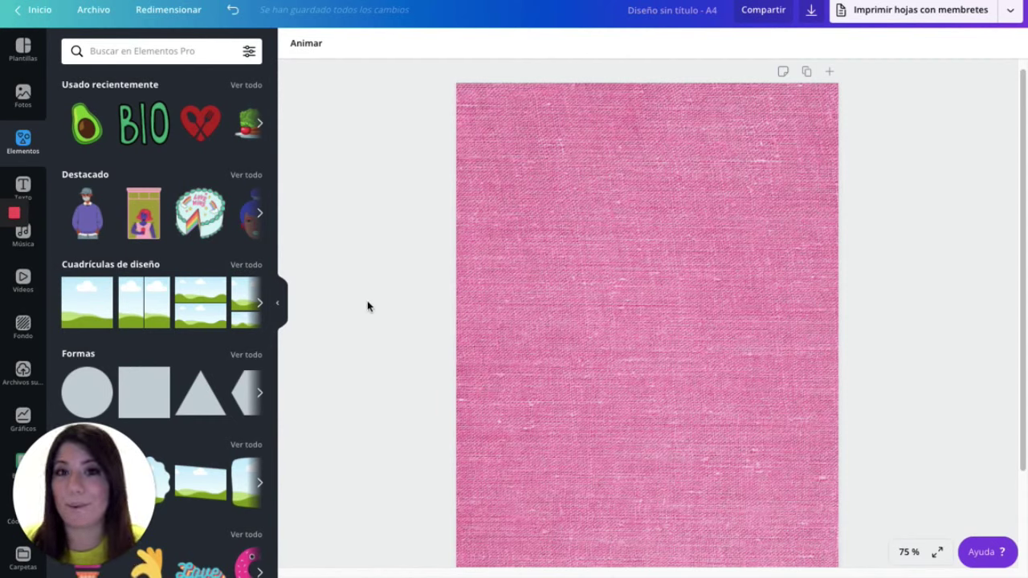
{"action": "left_click", "coordinate": [247, 265]}
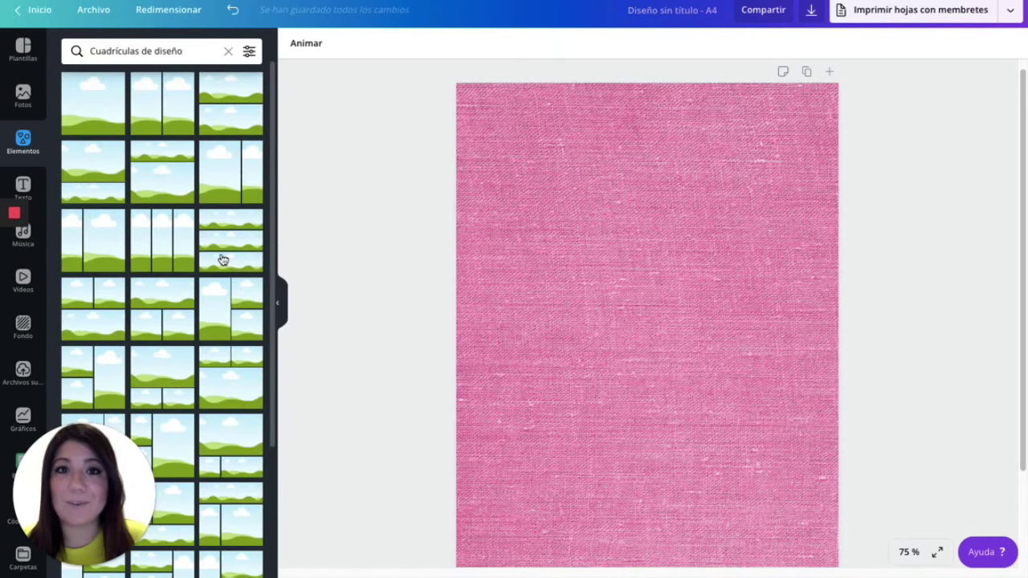
{"action": "scroll", "coordinate": [172, 349], "scroll_direction": "down", "scroll_amount": 10}
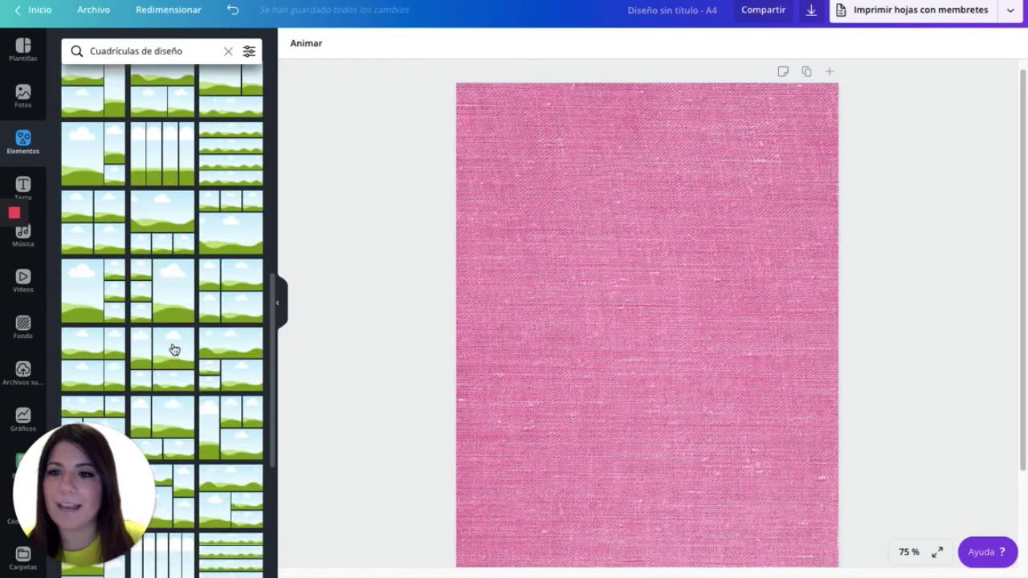
{"action": "scroll", "coordinate": [172, 348], "scroll_direction": "down", "scroll_amount": 5}
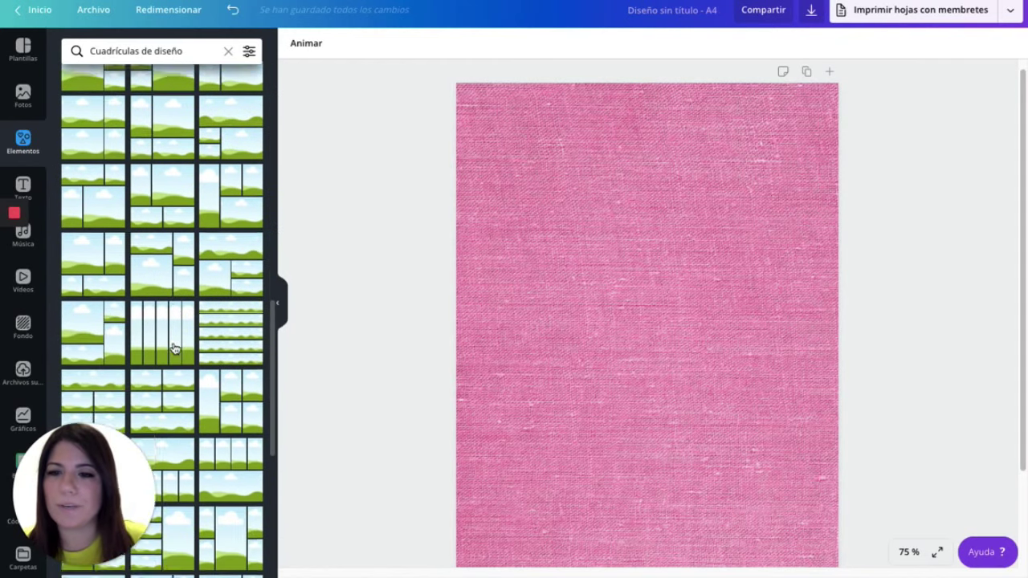
{"action": "scroll", "coordinate": [172, 348], "scroll_direction": "down", "scroll_amount": 5}
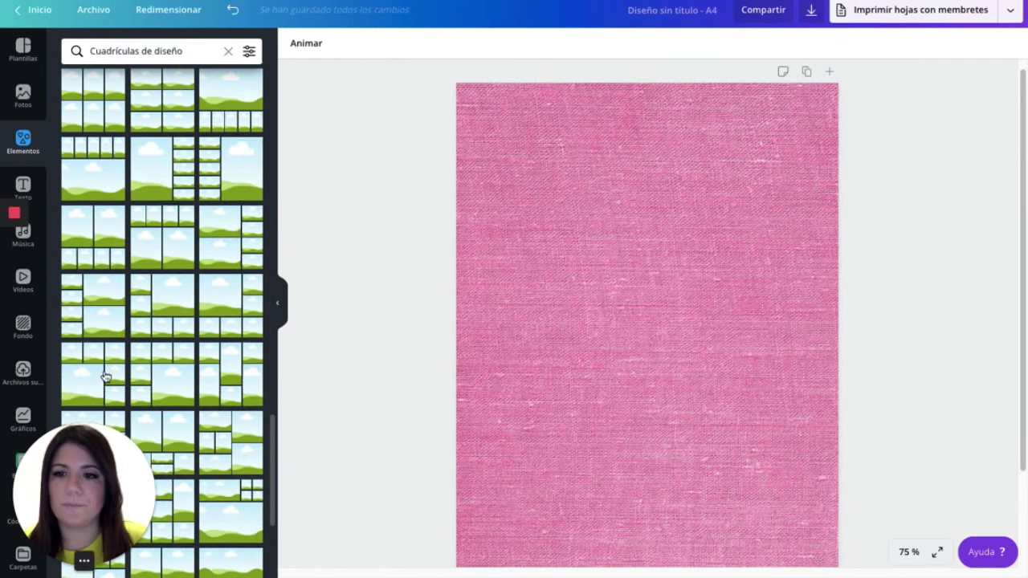
{"action": "left_click", "coordinate": [105, 376]}
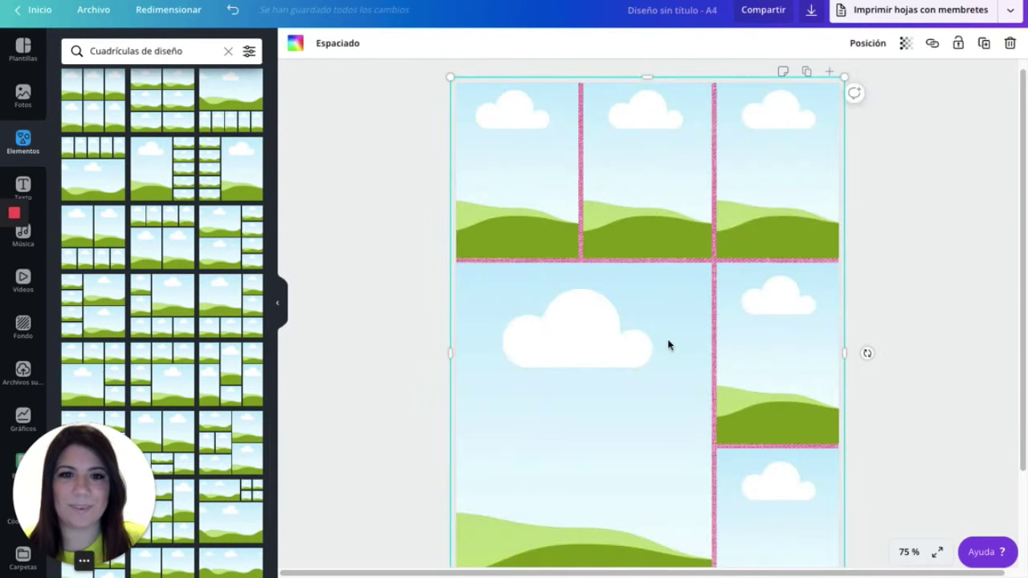
Shrink the photo grid proportionally from its lower-left corner to about 60% of the page width.
{"action": "scroll", "coordinate": [666, 329], "scroll_direction": "down", "scroll_amount": 3}
{"action": "scroll", "coordinate": [666, 329], "scroll_direction": "up", "scroll_amount": 1}
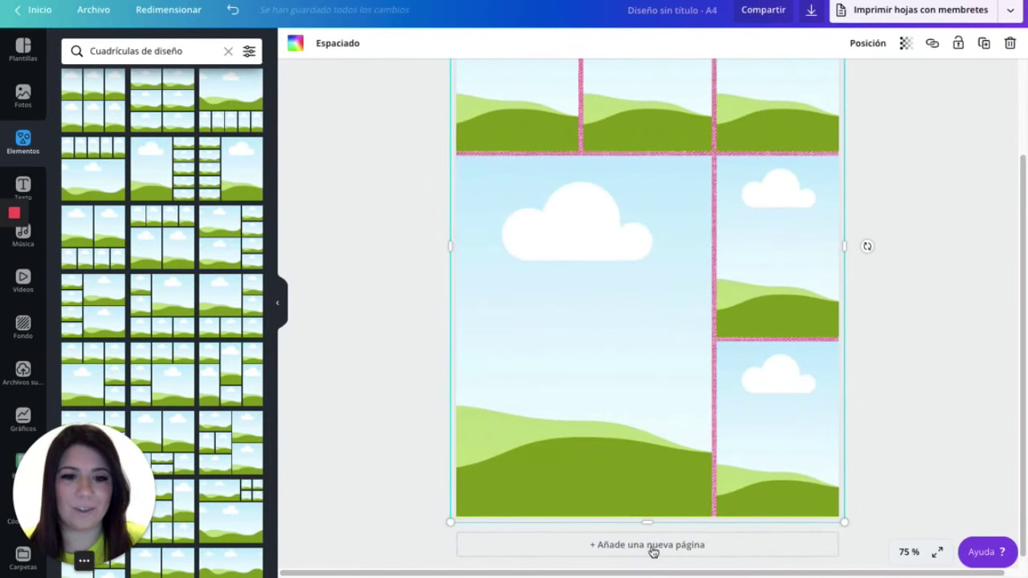
{"action": "left_click_drag", "start_coordinate": [450, 522], "coordinate": [514, 455]}
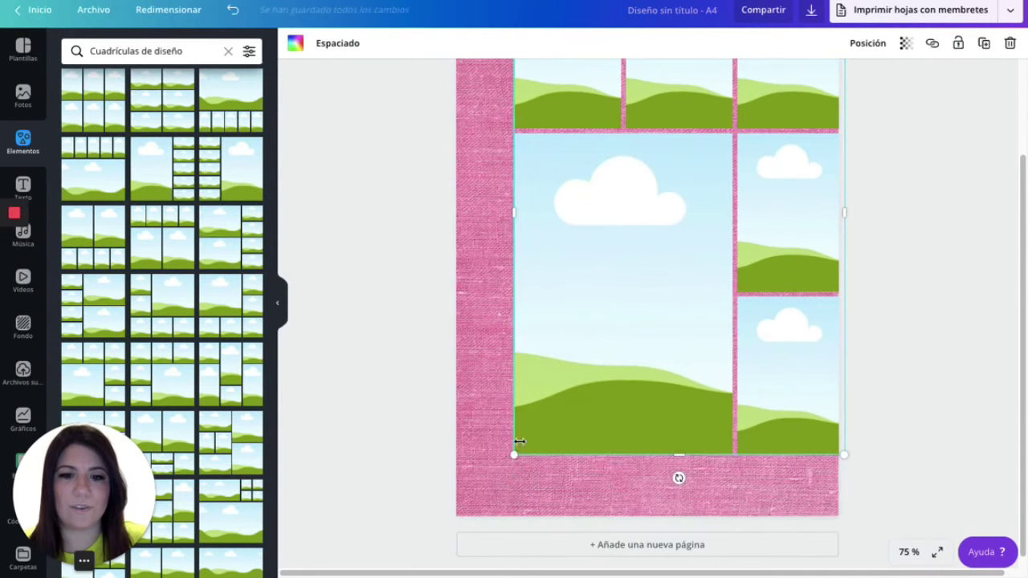
{"action": "left_click_drag", "start_coordinate": [577, 376], "coordinate": [720, 299]}
{"action": "scroll", "coordinate": [682, 221], "scroll_direction": "up", "scroll_amount": 3}
{"action": "scroll", "coordinate": [681, 219], "scroll_direction": "down", "scroll_amount": 2}
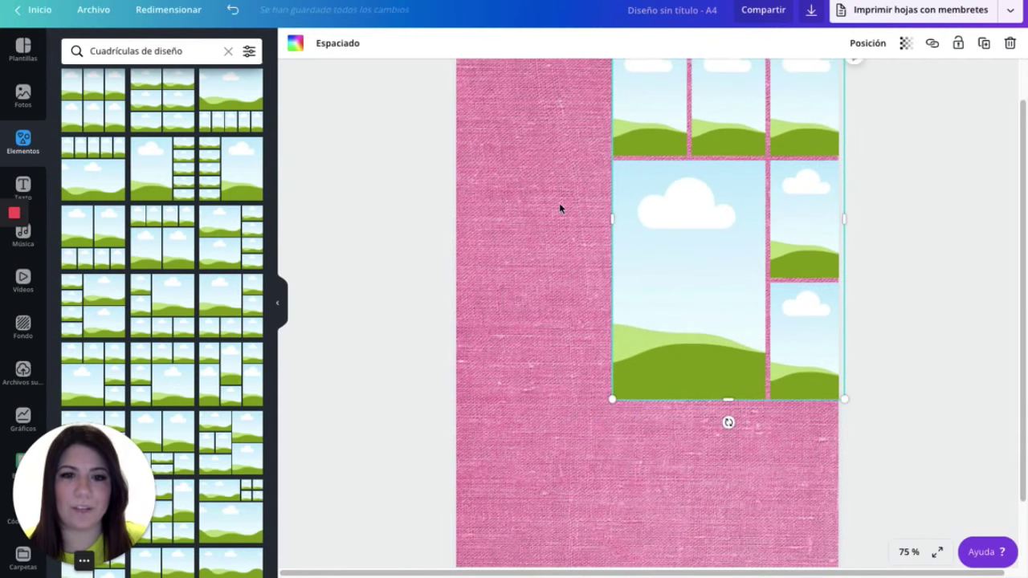
Move the photo grid inward and widen it to nearly the page width, leaving even margins on both sides.
{"action": "left_click_drag", "start_coordinate": [643, 345], "coordinate": [611, 367]}
{"action": "left_click_drag", "start_coordinate": [763, 255], "coordinate": [818, 254]}
{"action": "left_click_drag", "start_coordinate": [532, 254], "coordinate": [474, 257]}
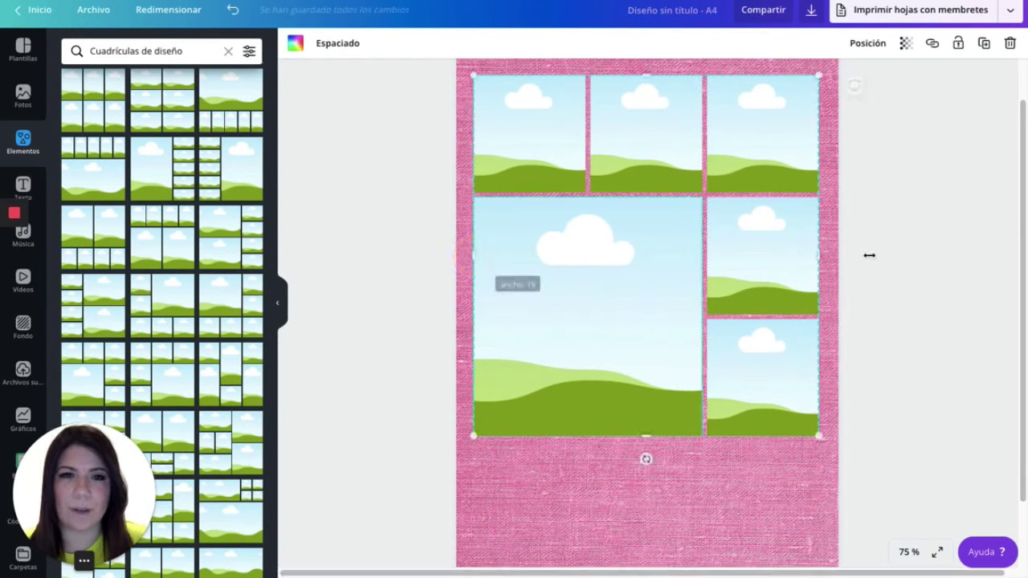
{"action": "left_click_drag", "start_coordinate": [819, 257], "coordinate": [822, 254]}
Reduce the grid's height to fit the upper half of the page and shift the grid slightly towards the page's upper edge.
{"action": "left_click_drag", "start_coordinate": [650, 431], "coordinate": [650, 300]}
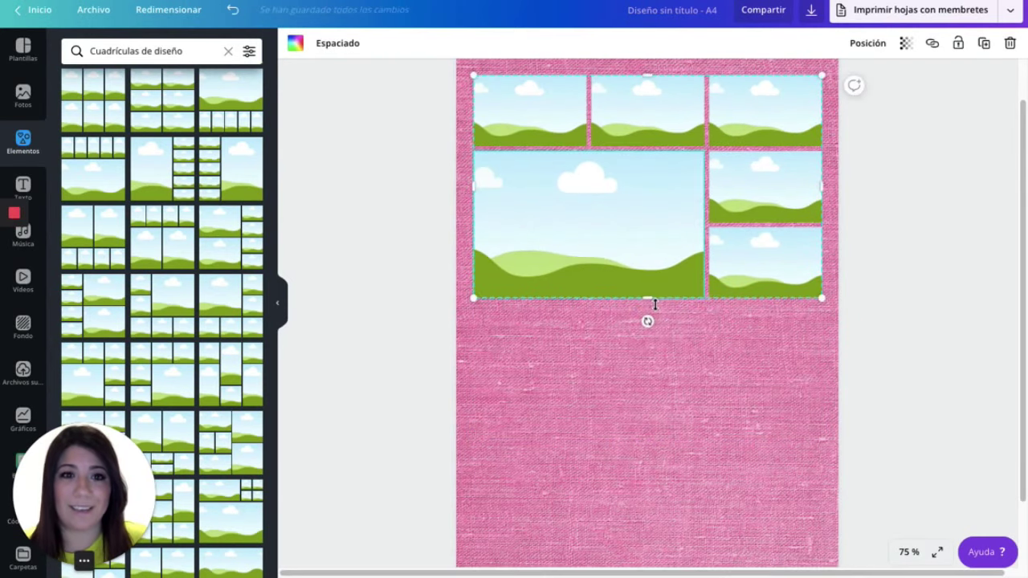
{"action": "scroll", "coordinate": [650, 305], "scroll_direction": "up", "scroll_amount": 1}
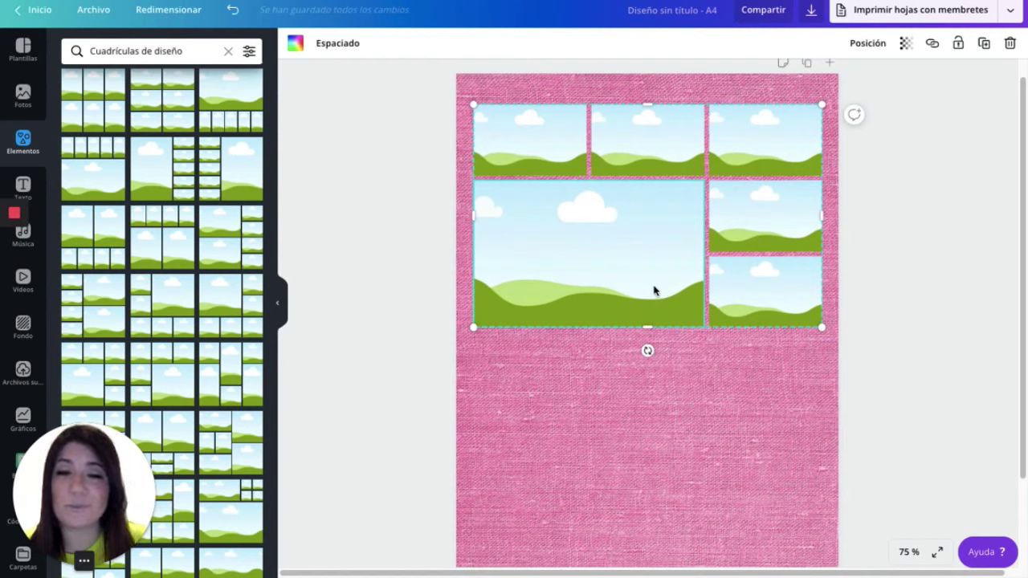
{"action": "left_click", "coordinate": [647, 336]}
{"action": "left_click_drag", "start_coordinate": [648, 336], "coordinate": [653, 363]}
{"action": "left_click_drag", "start_coordinate": [654, 298], "coordinate": [656, 298]}
{"action": "scroll", "coordinate": [674, 368], "scroll_direction": "down", "scroll_amount": 2}
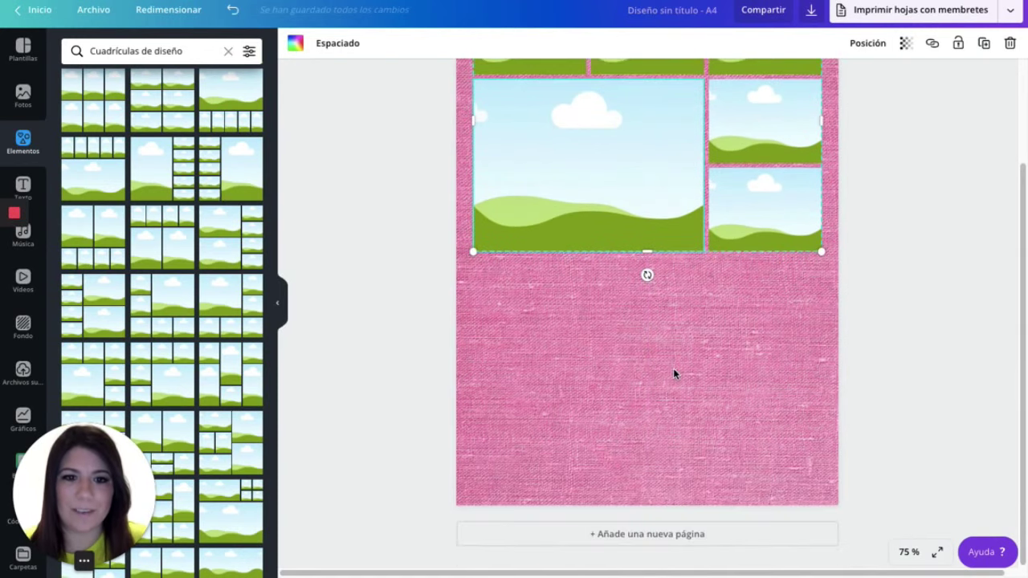
{"action": "scroll", "coordinate": [673, 368], "scroll_direction": "up", "scroll_amount": 2}
{"action": "left_click_drag", "start_coordinate": [648, 349], "coordinate": [651, 316]}
{"action": "scroll", "coordinate": [650, 412], "scroll_direction": "down", "scroll_amount": 1}
{"action": "scroll", "coordinate": [650, 412], "scroll_direction": "down", "scroll_amount": 1}
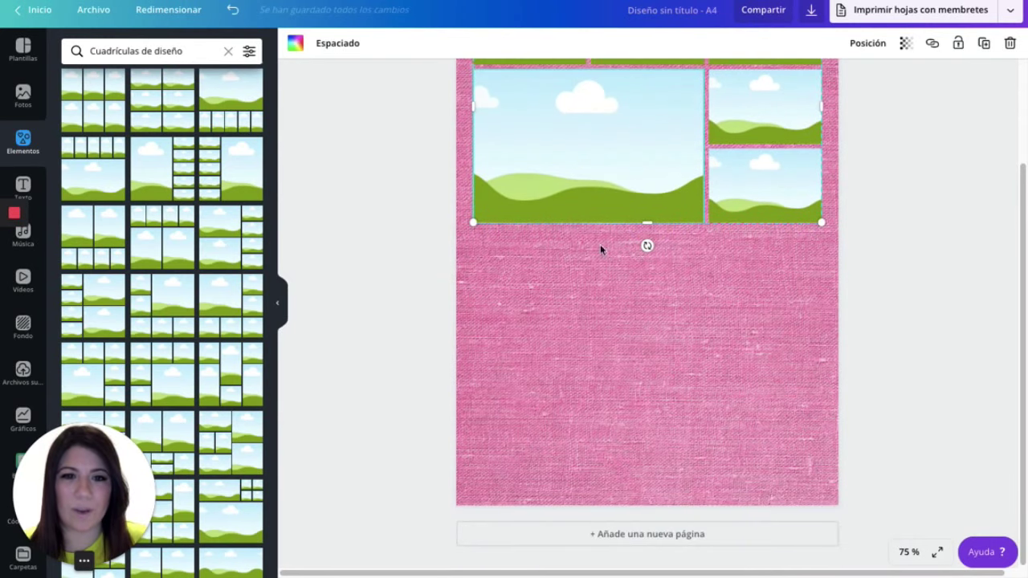
{"action": "scroll", "coordinate": [669, 261], "scroll_direction": "up", "scroll_amount": 3}
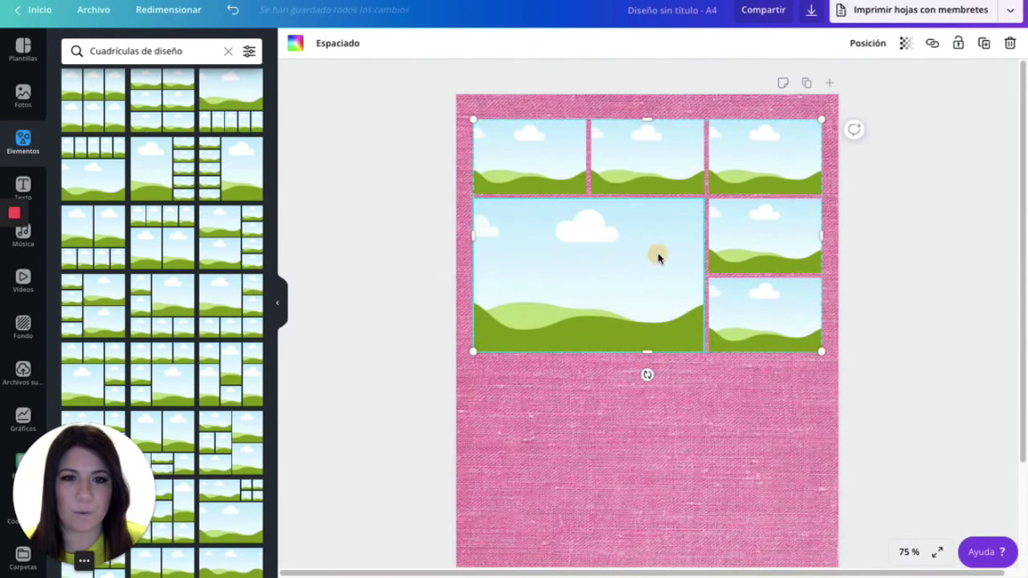
{"action": "left_click", "coordinate": [661, 256]}
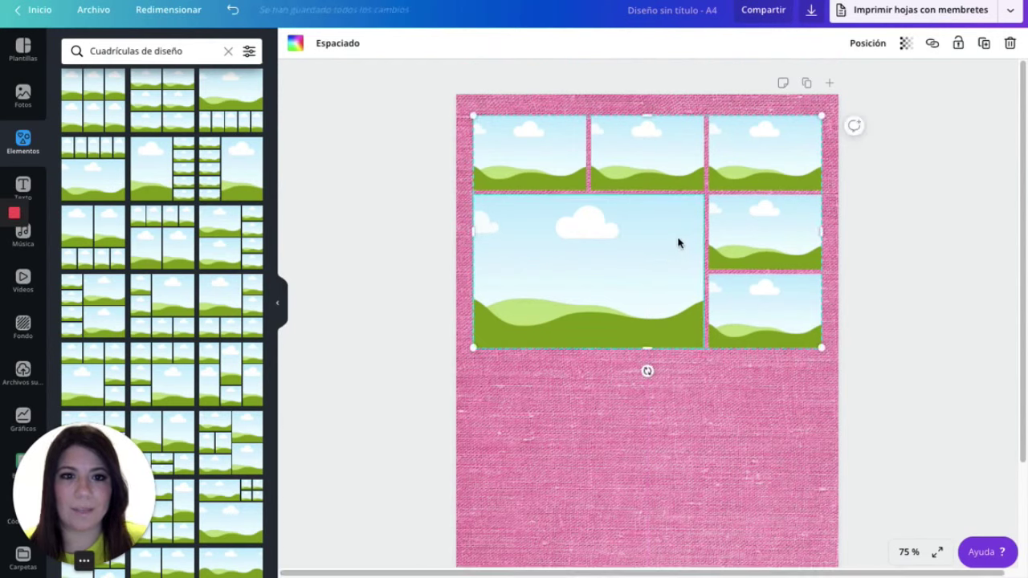
Duplicate the photo grid and place the copy in the page's lower half, aligned with the original.
{"action": "left_click", "coordinate": [982, 46]}
{"action": "left_click_drag", "start_coordinate": [666, 234], "coordinate": [640, 445]}
{"action": "scroll", "coordinate": [648, 451], "scroll_direction": "down", "scroll_amount": 2}
{"action": "scroll", "coordinate": [639, 445], "scroll_direction": "up", "scroll_amount": 2}
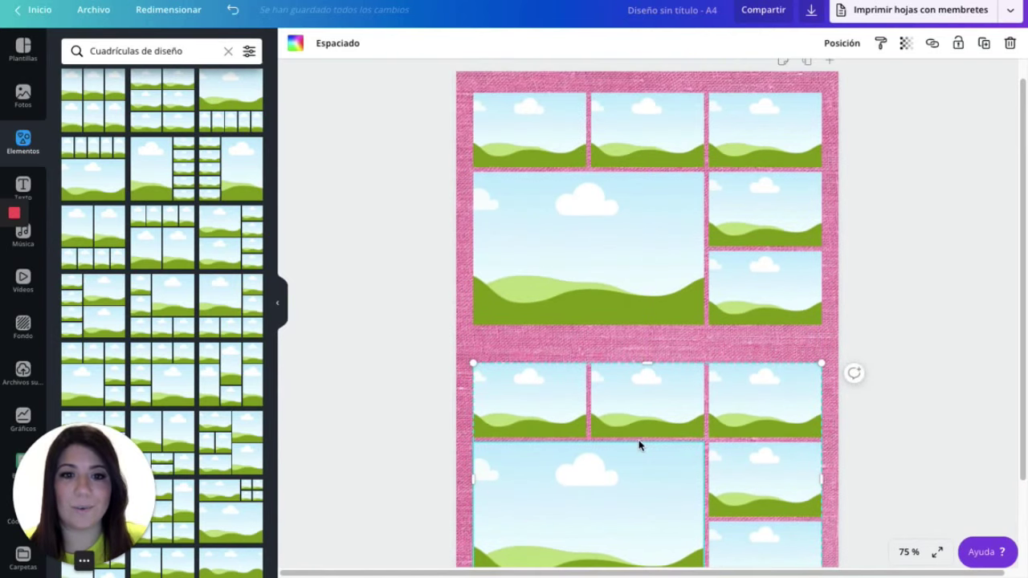
{"action": "scroll", "coordinate": [734, 331], "scroll_direction": "up", "scroll_amount": 1}
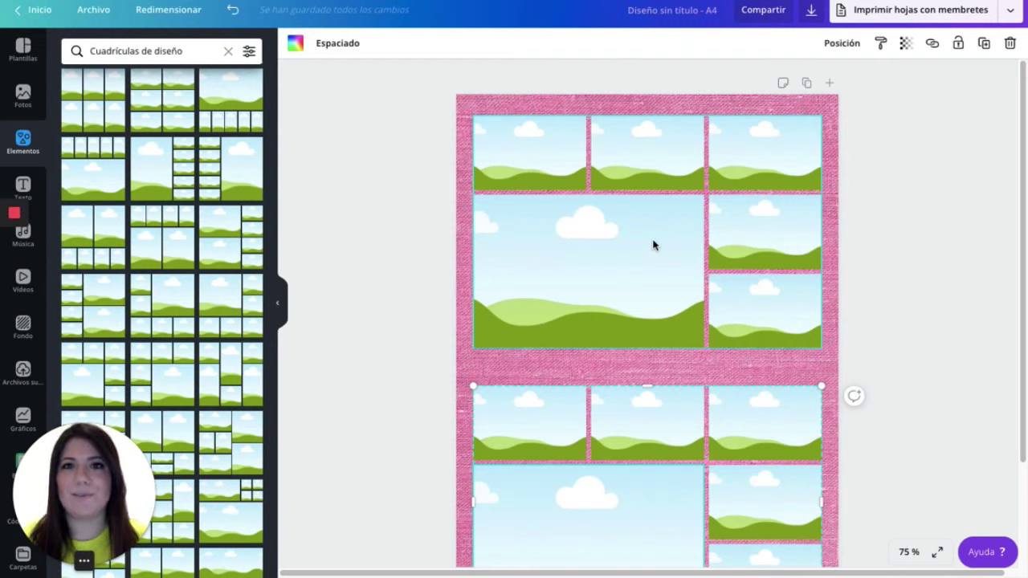
Search the photos for "casa playa" and place the picture of the couple by the beach house in the upper grid's large cell.
{"action": "left_click", "coordinate": [22, 95]}
{"action": "left_click", "coordinate": [126, 50]}
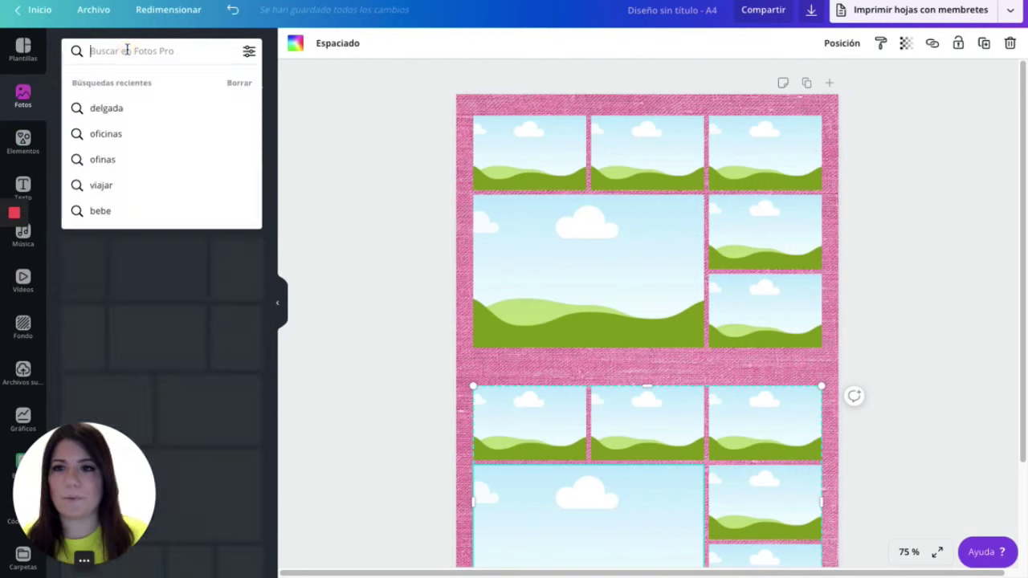
{"action": "type", "text": "ca"}
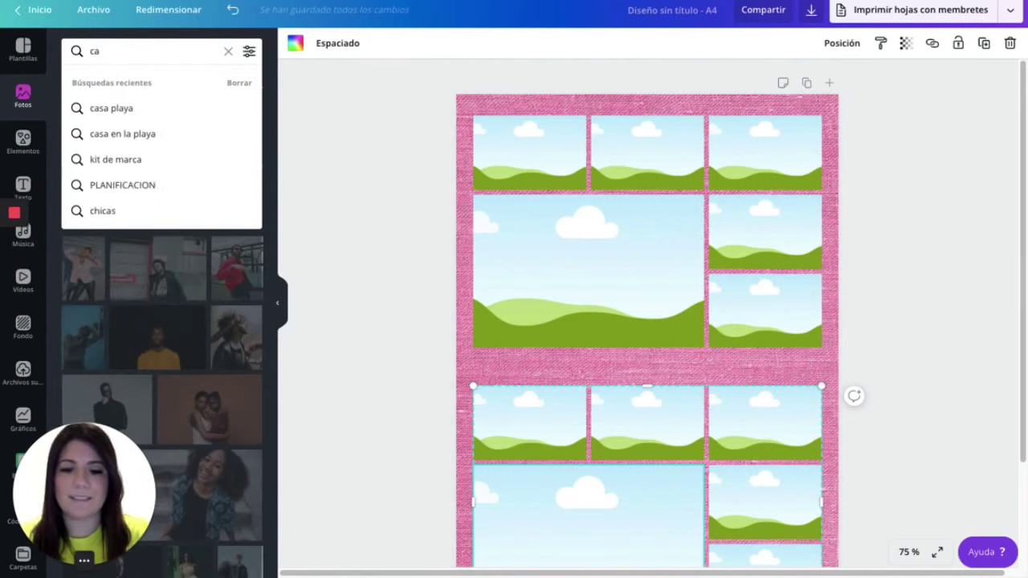
{"action": "type", "text": "sa p"}
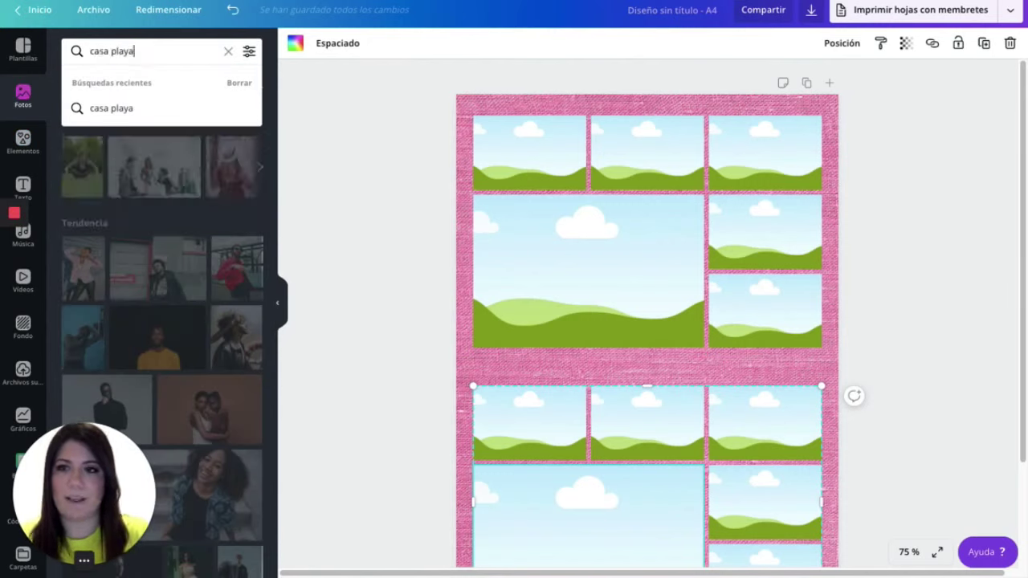
{"action": "type", "text": "laya"}
{"action": "key", "text": "Return"}
{"action": "scroll", "coordinate": [182, 332], "scroll_direction": "down", "scroll_amount": 10}
{"action": "scroll", "coordinate": [182, 332], "scroll_direction": "down", "scroll_amount": 3}
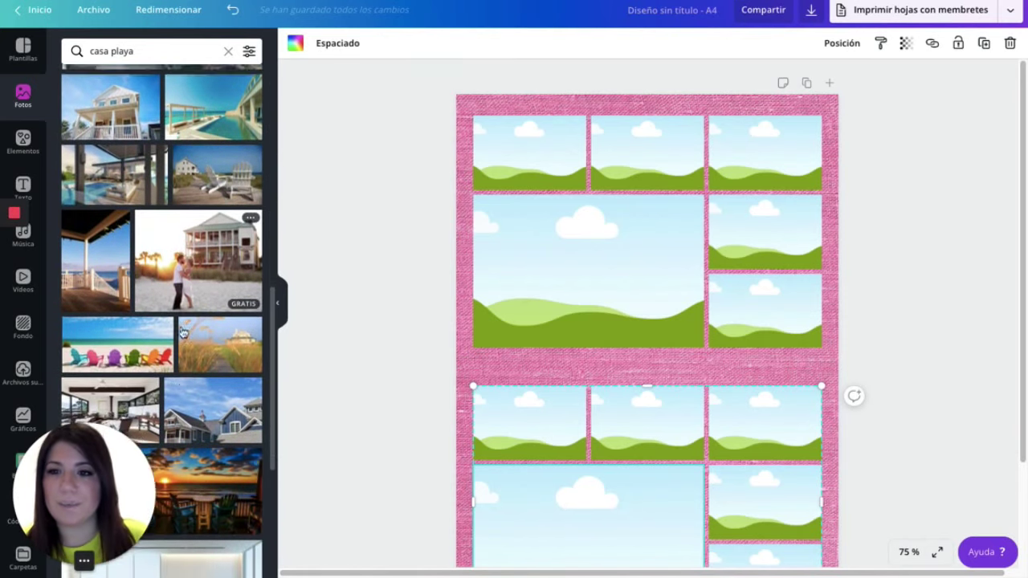
{"action": "scroll", "coordinate": [182, 332], "scroll_direction": "down", "scroll_amount": 2}
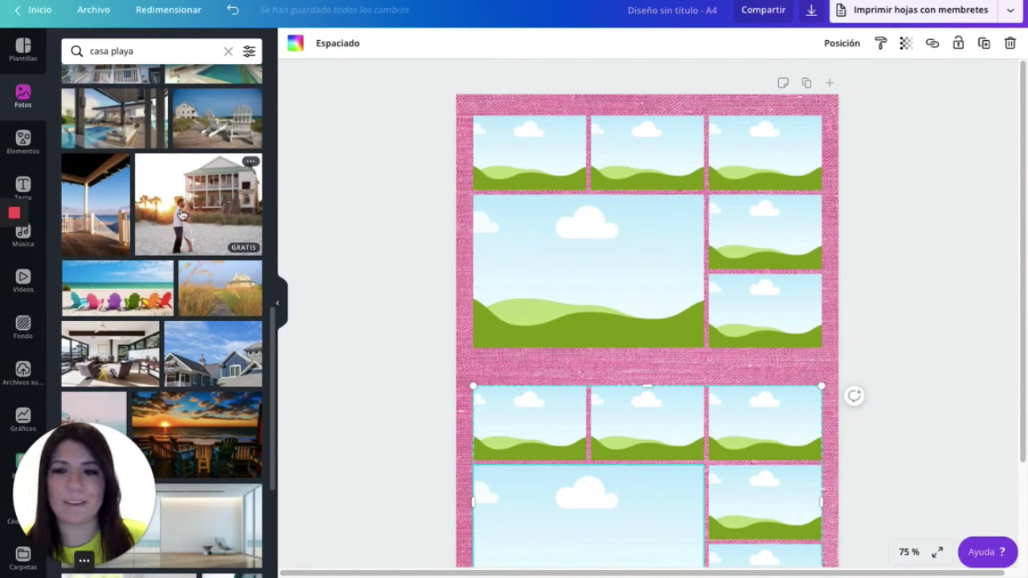
{"action": "left_click_drag", "start_coordinate": [183, 215], "coordinate": [577, 271]}
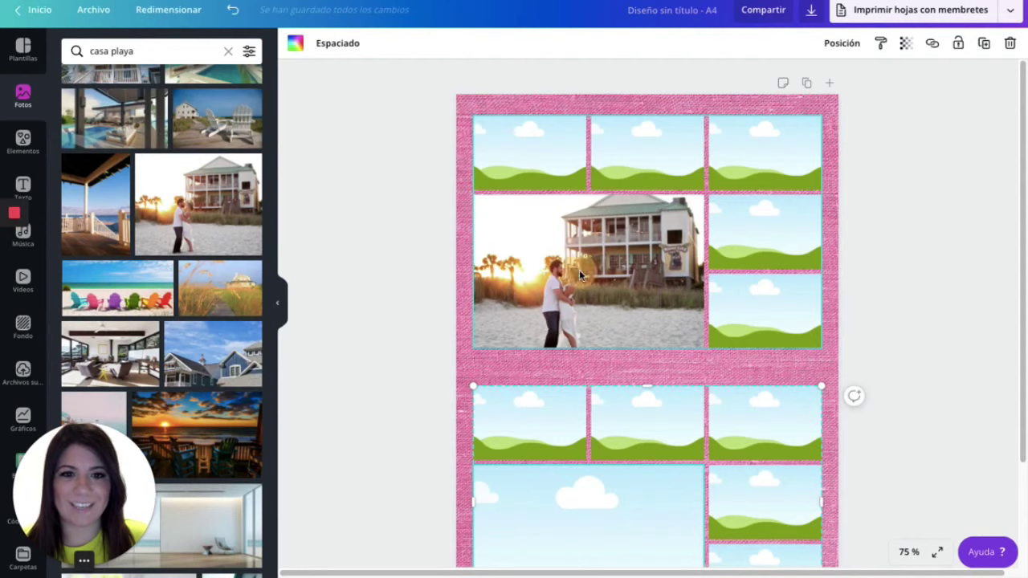
Reposition the beach house photo downwards within its cell so the whole roof shows, and deselect the grid.
{"action": "double_click", "coordinate": [580, 270]}
{"action": "left_click_drag", "start_coordinate": [603, 264], "coordinate": [601, 279]}
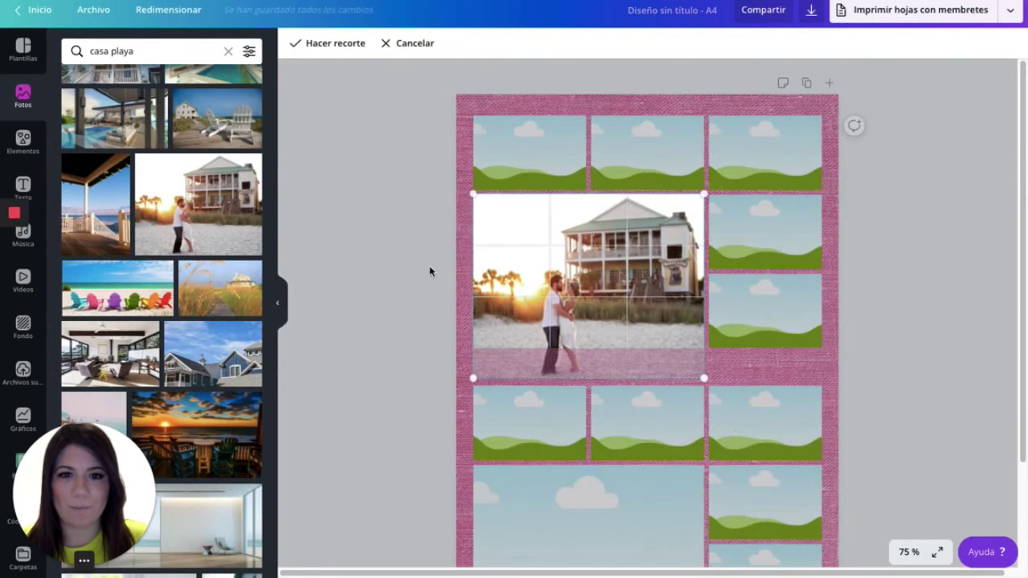
{"action": "left_click", "coordinate": [410, 262]}
{"action": "left_click", "coordinate": [345, 149]}
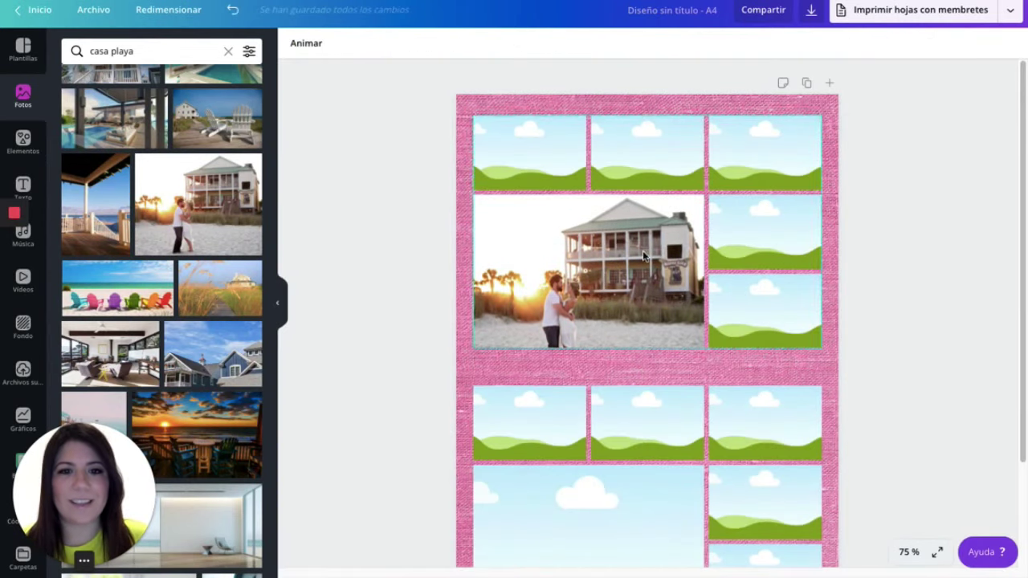
Search the photos for "bebe" and place the picture of baby feet in a blue blanket in the upper grid's top-right cell.
{"action": "left_click", "coordinate": [140, 51]}
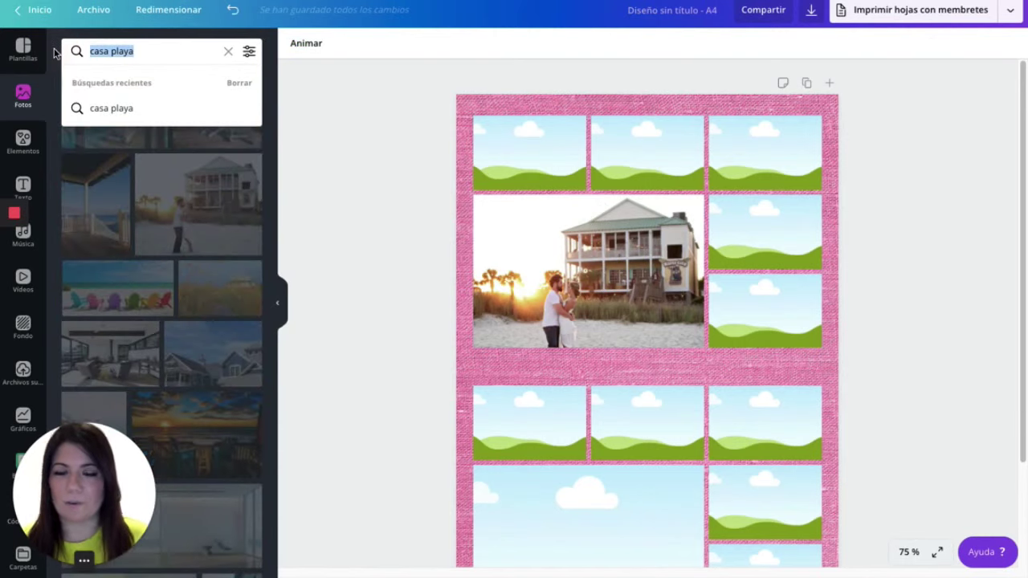
{"action": "type", "text": "bebe"}
{"action": "key", "text": "Return"}
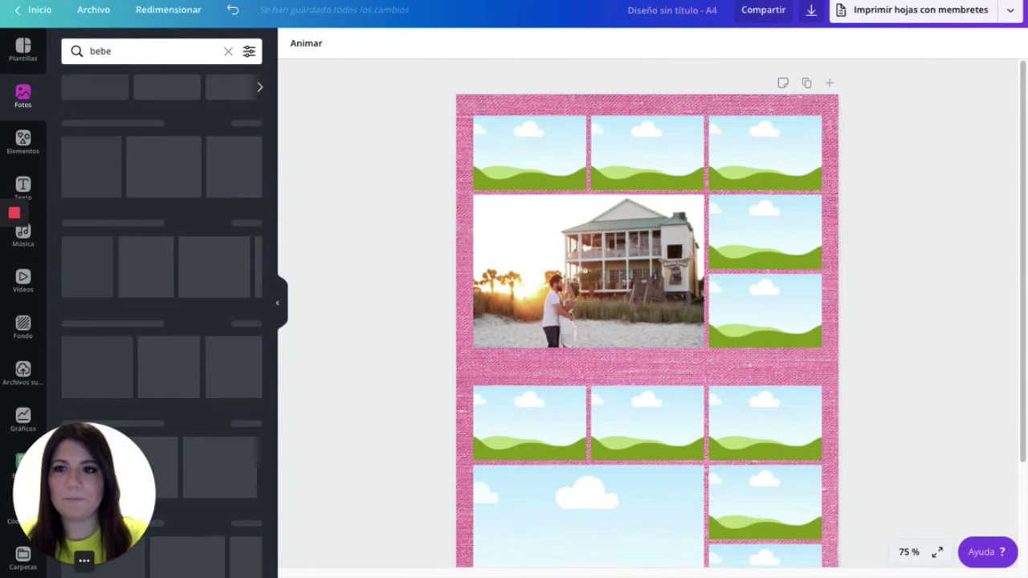
{"action": "scroll", "coordinate": [160, 258], "scroll_direction": "down", "scroll_amount": 3}
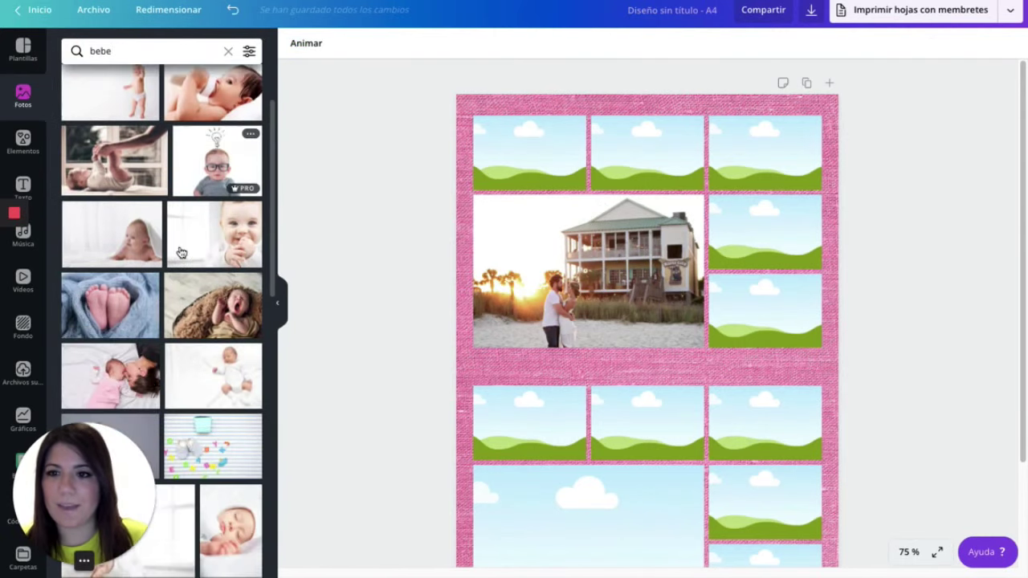
{"action": "left_click_drag", "start_coordinate": [101, 265], "coordinate": [761, 148]}
Search the photos for "familia" and place the family selfie picture in the middle cell of the upper grid's first row.
{"action": "left_click", "coordinate": [121, 50]}
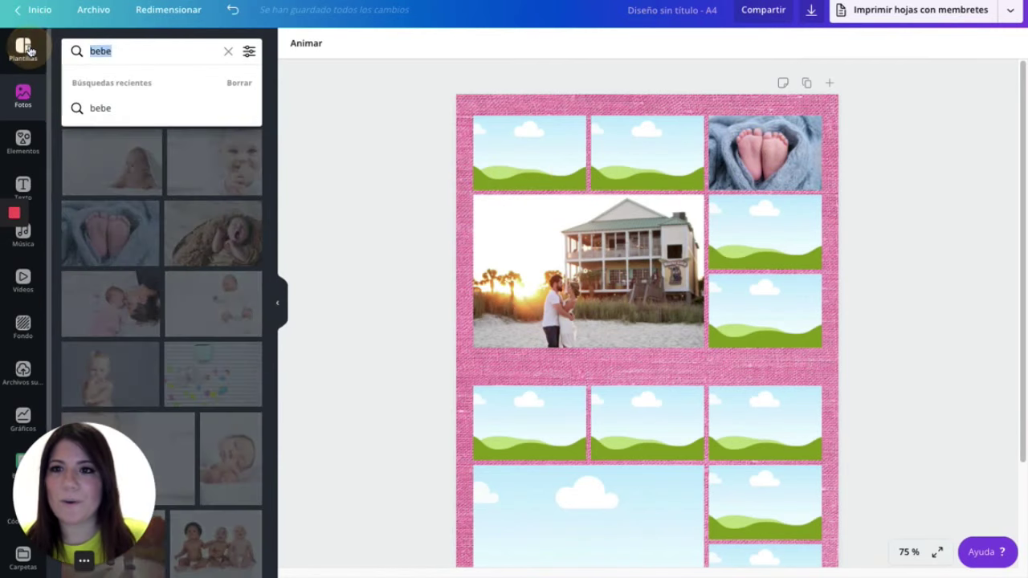
{"action": "key", "text": "BackSpace"}
{"action": "type", "text": "famil"}
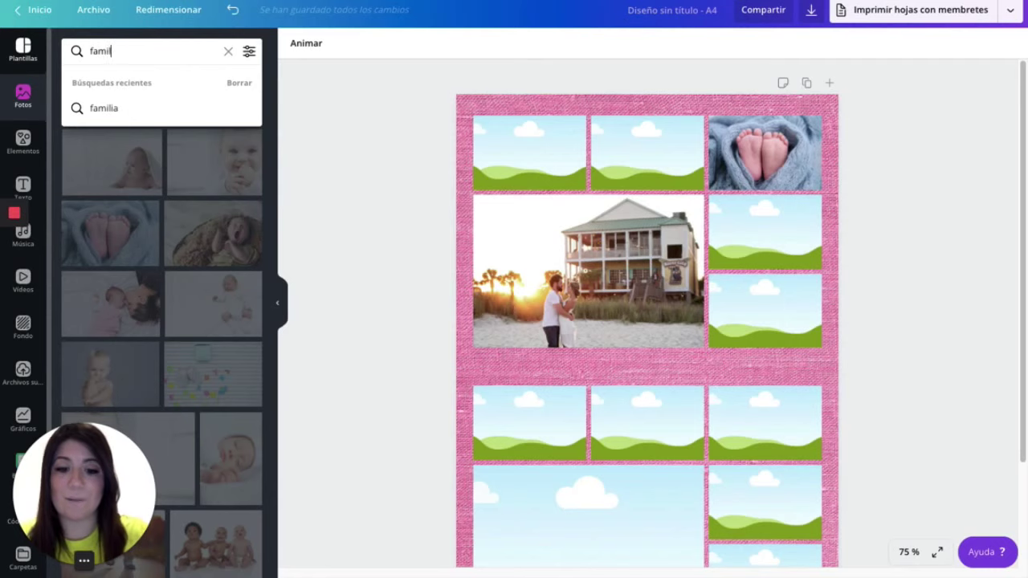
{"action": "type", "text": "ia"}
{"action": "key", "text": "Return"}
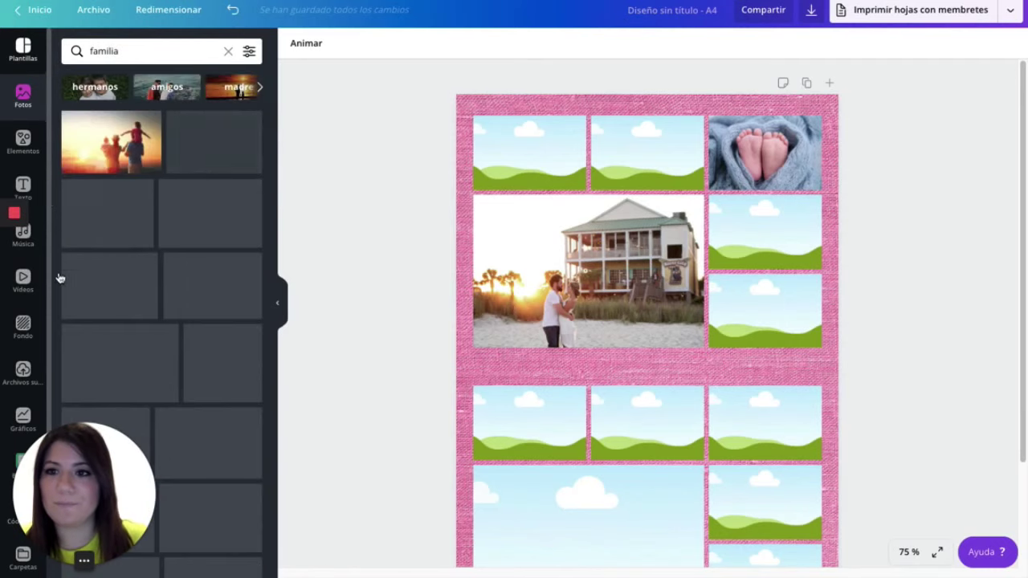
{"action": "scroll", "coordinate": [161, 281], "scroll_direction": "down", "scroll_amount": 1}
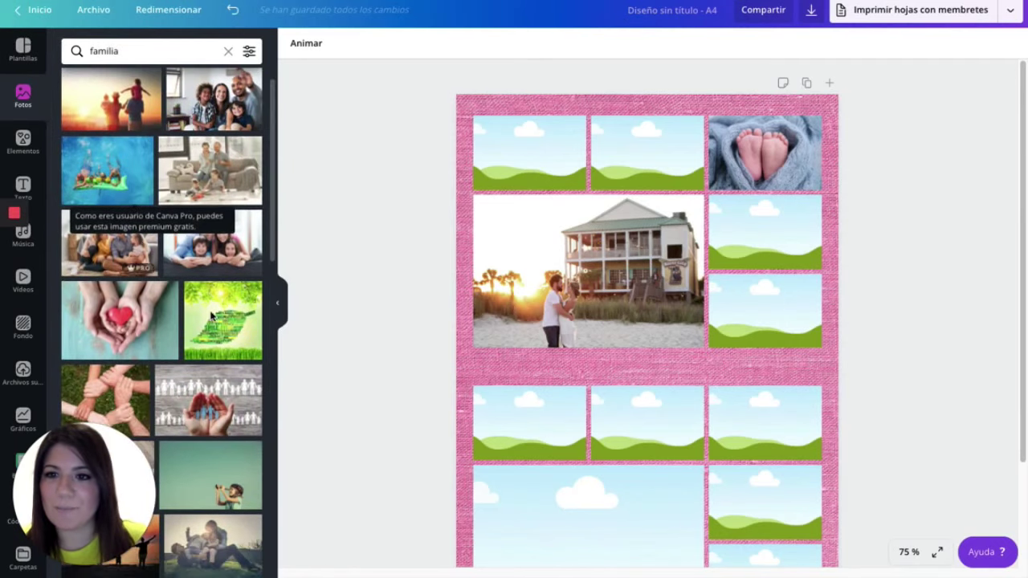
{"action": "scroll", "coordinate": [225, 343], "scroll_direction": "down", "scroll_amount": 6}
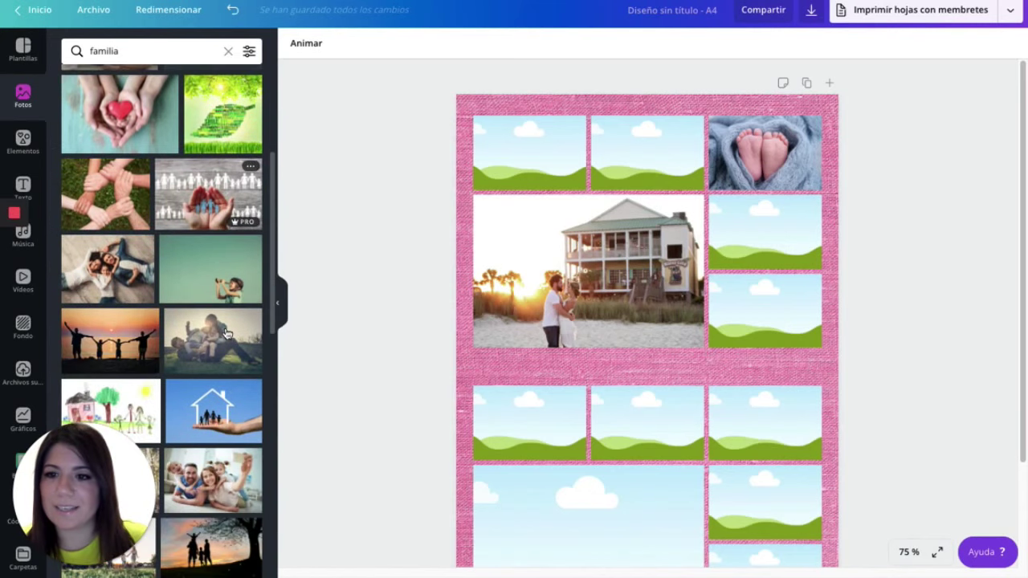
{"action": "scroll", "coordinate": [228, 332], "scroll_direction": "down", "scroll_amount": 4}
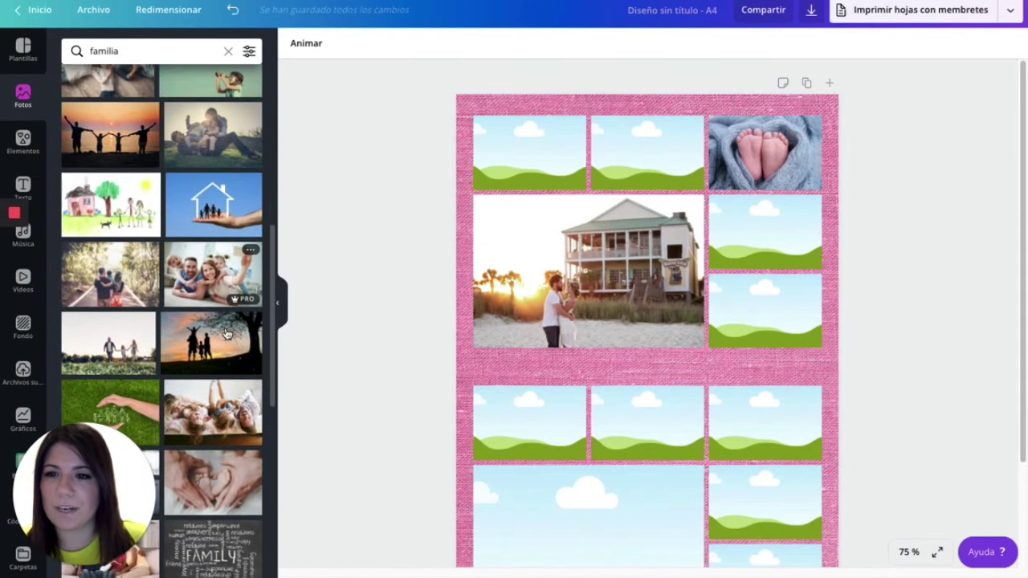
{"action": "scroll", "coordinate": [229, 329], "scroll_direction": "down", "scroll_amount": 1}
{"action": "left_click_drag", "start_coordinate": [225, 223], "coordinate": [660, 155]}
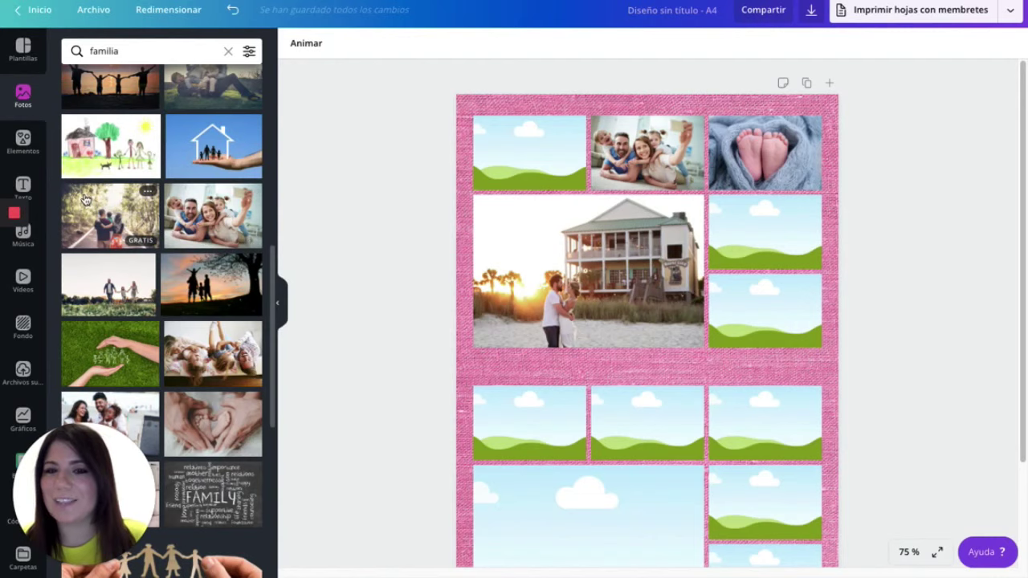
Search the photos for "oficinas" and place the bright white office picture in the upper grid's top-left cell.
{"action": "left_click", "coordinate": [64, 50]}
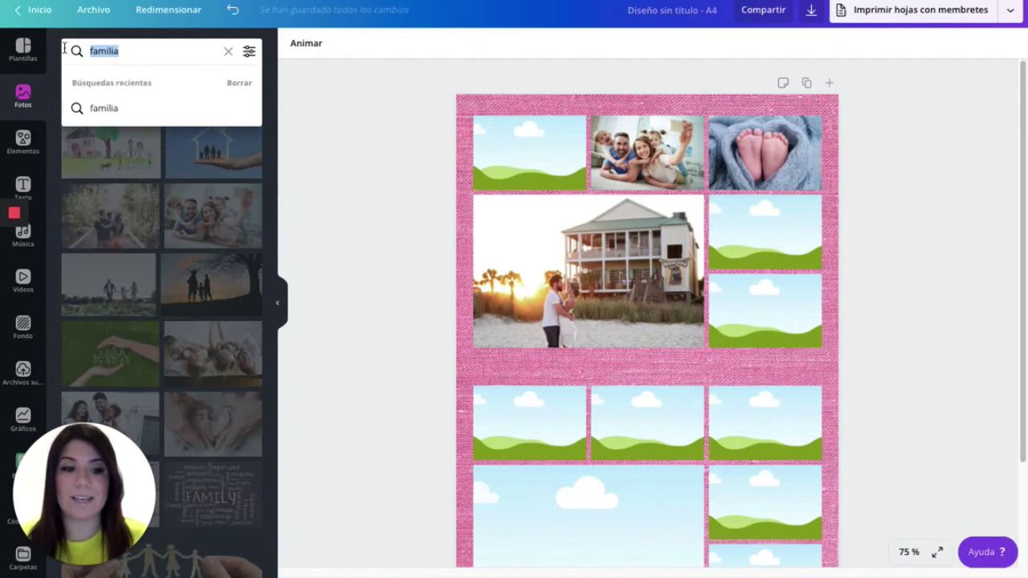
{"action": "key", "text": "BackSpace"}
{"action": "type", "text": "oficina"}
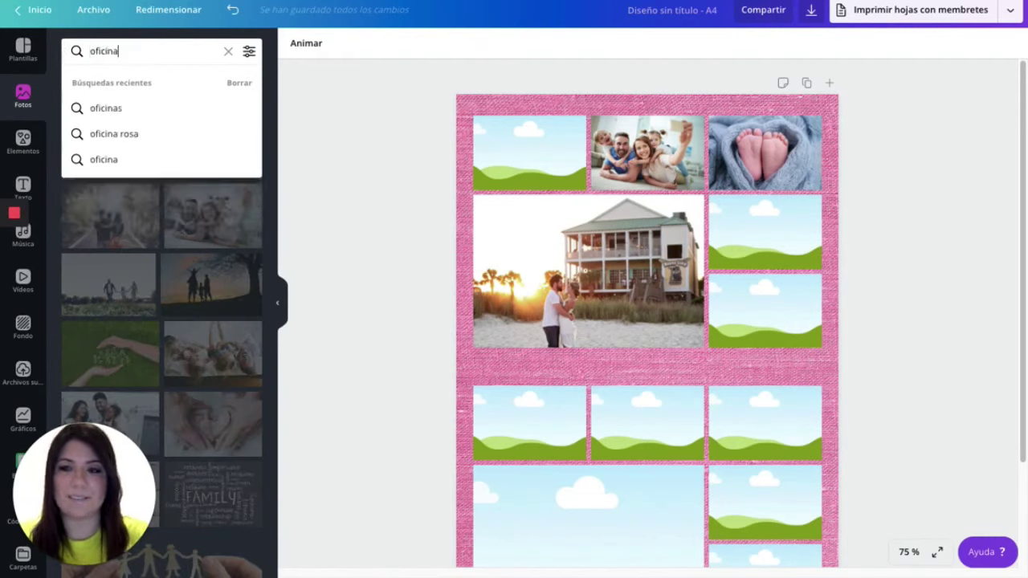
{"action": "type", "text": "s"}
{"action": "key", "text": "Return"}
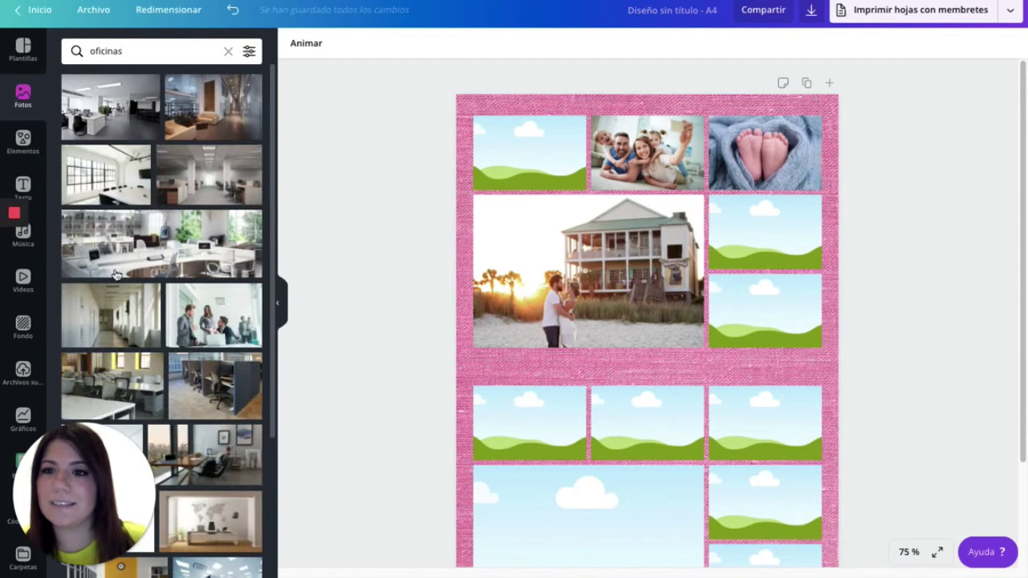
{"action": "scroll", "coordinate": [117, 274], "scroll_direction": "down", "scroll_amount": 2}
{"action": "scroll", "coordinate": [122, 292], "scroll_direction": "down", "scroll_amount": 2}
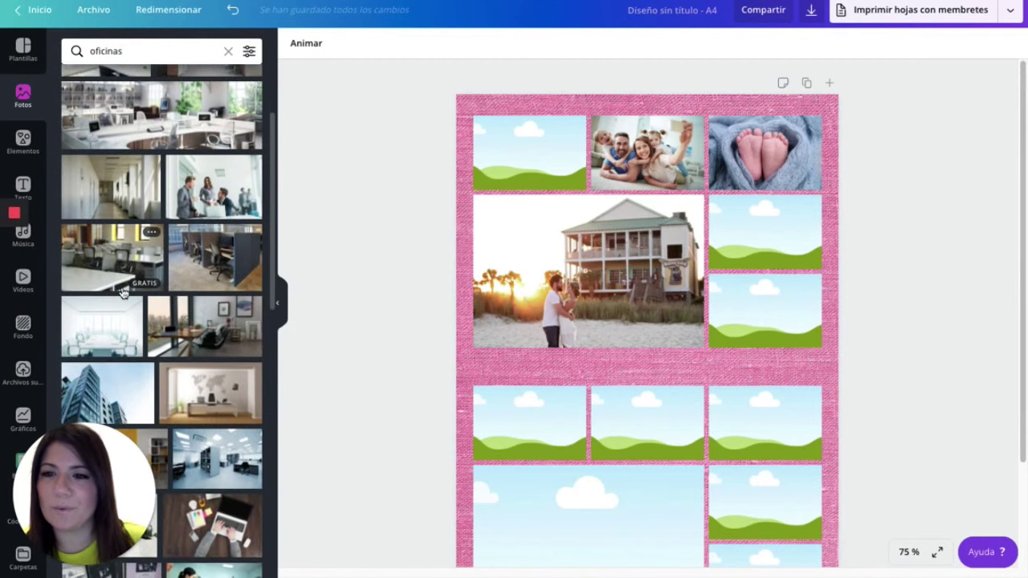
{"action": "scroll", "coordinate": [122, 292], "scroll_direction": "down", "scroll_amount": 5}
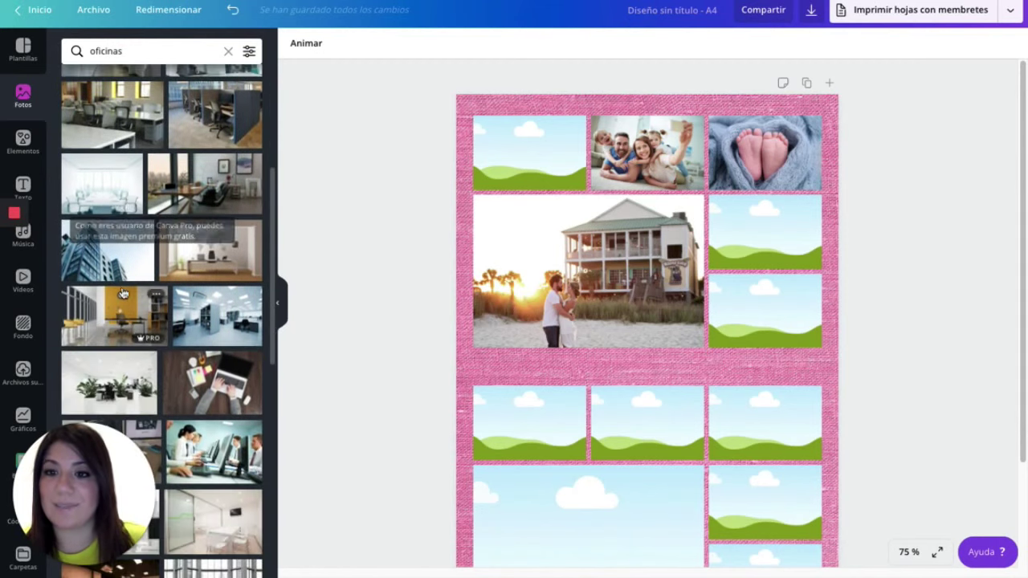
{"action": "scroll", "coordinate": [122, 293], "scroll_direction": "down", "scroll_amount": 3}
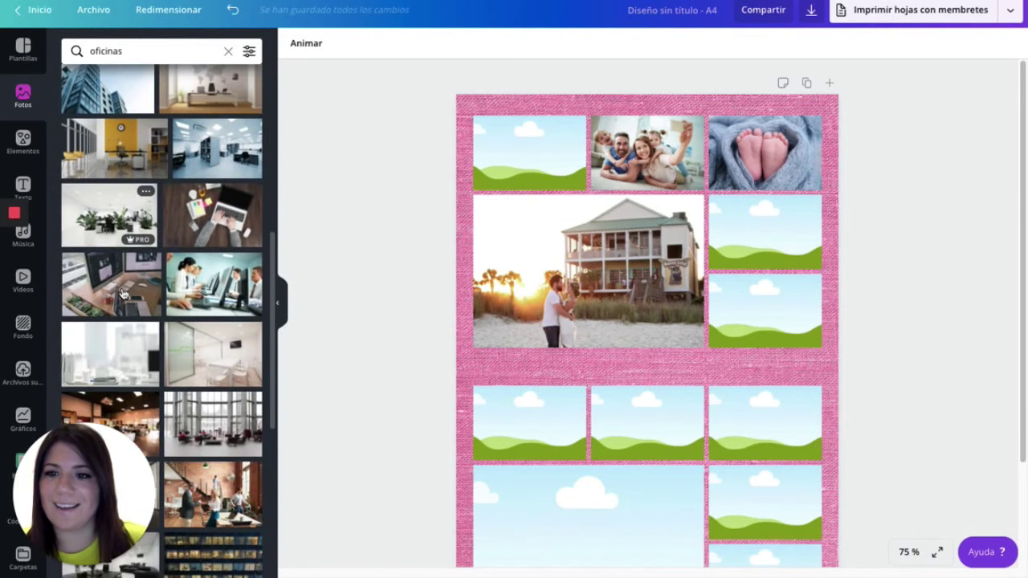
{"action": "scroll", "coordinate": [124, 298], "scroll_direction": "down", "scroll_amount": 10}
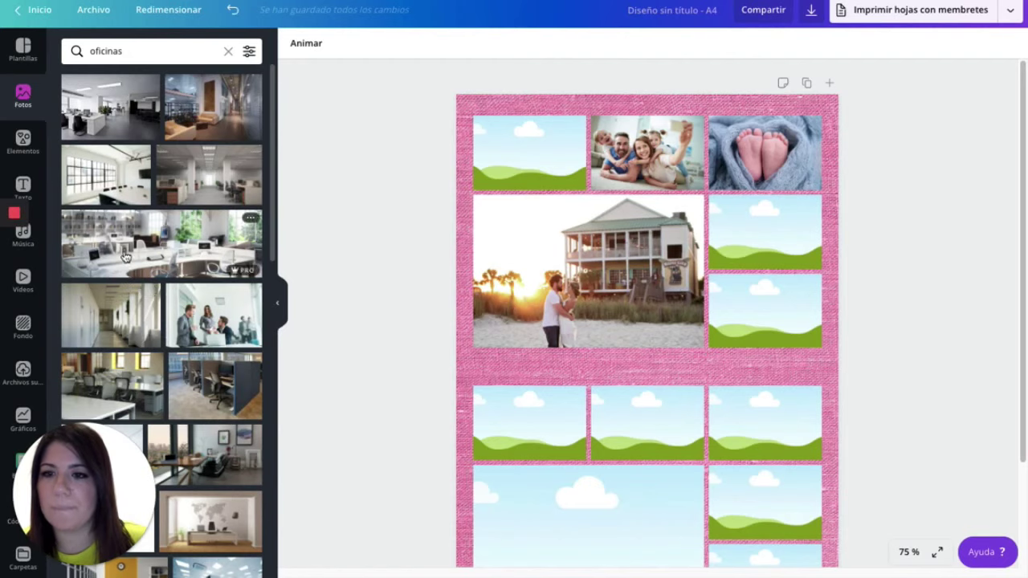
{"action": "scroll", "coordinate": [134, 329], "scroll_direction": "down", "scroll_amount": 10}
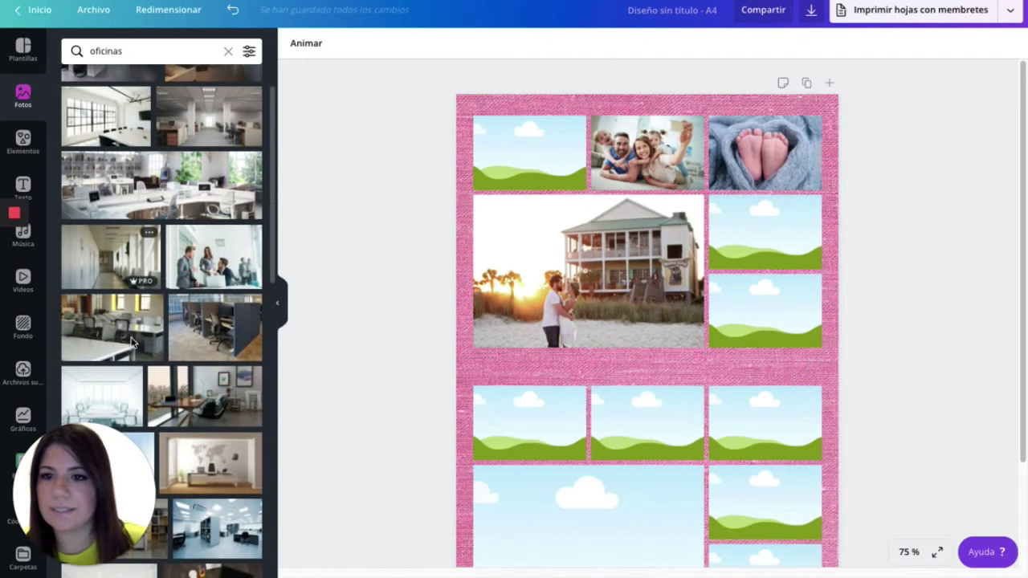
{"action": "scroll", "coordinate": [133, 343], "scroll_direction": "down", "scroll_amount": 5}
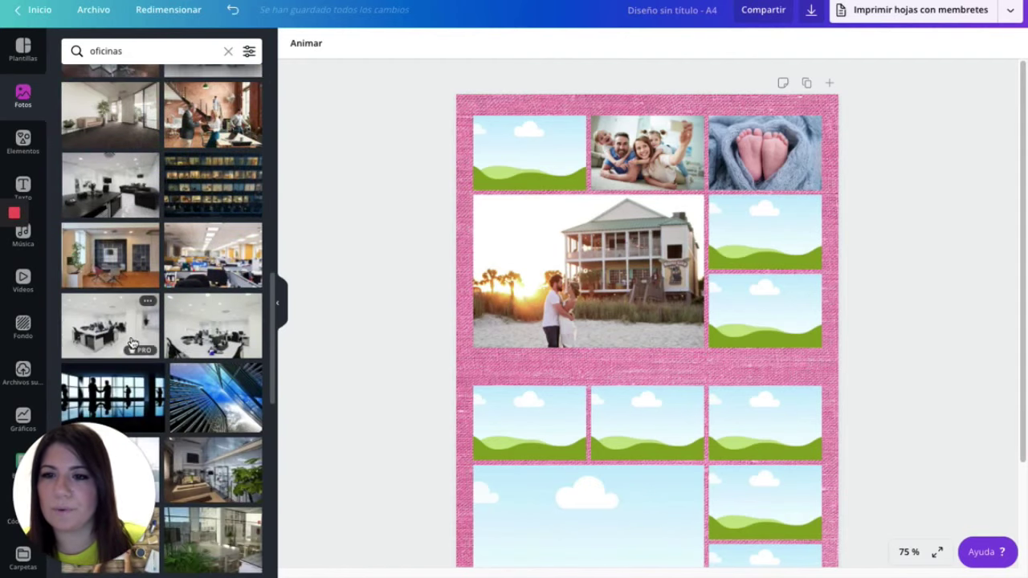
{"action": "scroll", "coordinate": [132, 343], "scroll_direction": "down", "scroll_amount": 2}
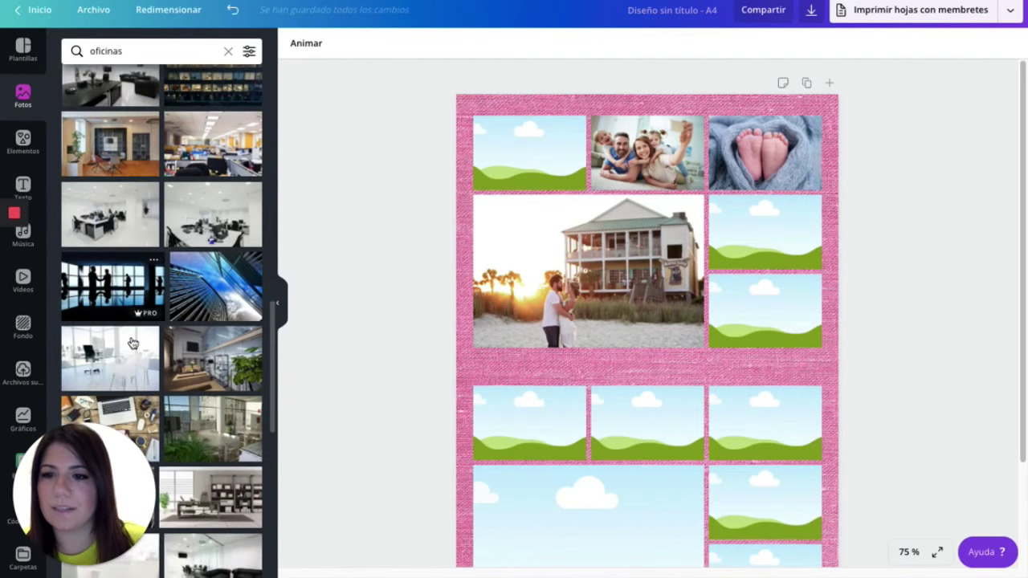
{"action": "left_click_drag", "start_coordinate": [132, 344], "coordinate": [520, 152]}
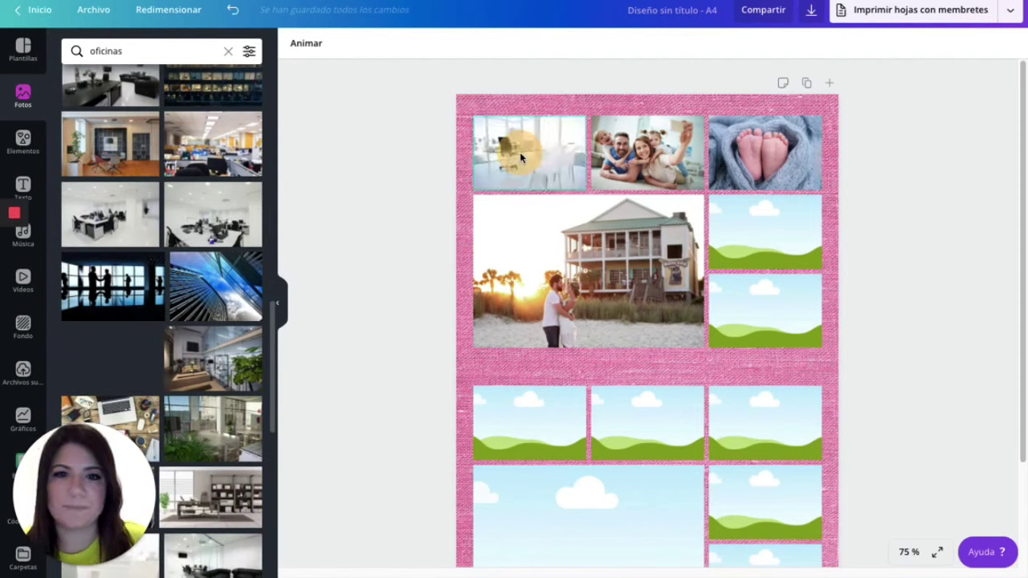
Search the photos for "equipo de trabajo" and place the four smiling coworkers in the upper grid's cell below the baby feet.
{"action": "left_click", "coordinate": [73, 49]}
{"action": "key", "text": "BackSpace"}
{"action": "type", "text": "equipo de trabajo"}
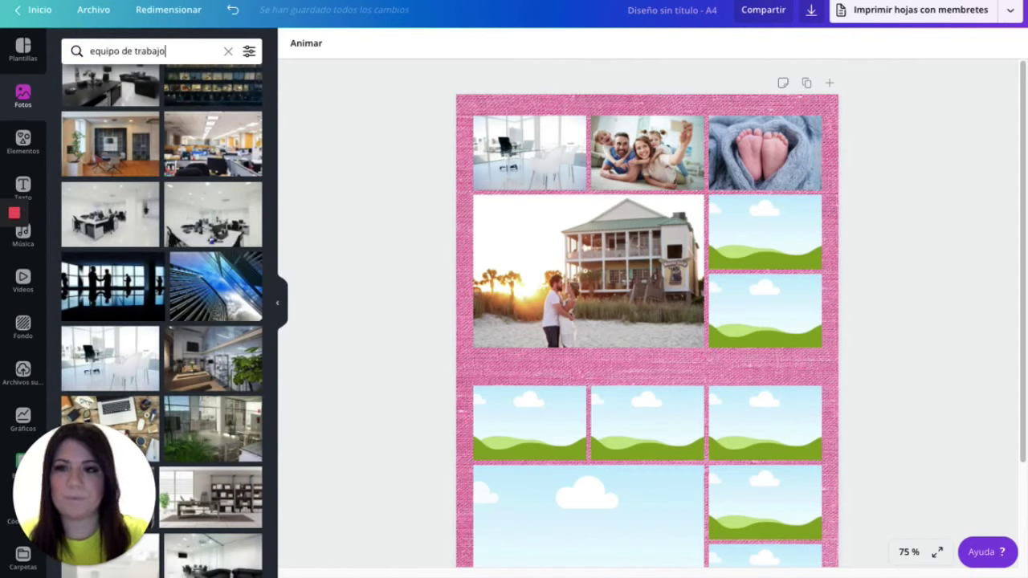
{"action": "key", "text": "Return"}
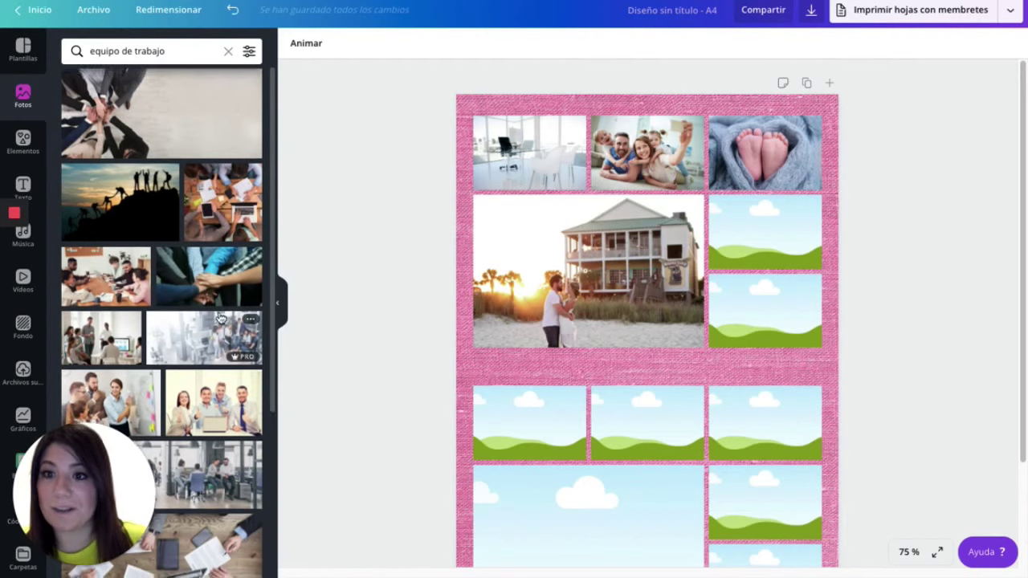
{"action": "scroll", "coordinate": [220, 319], "scroll_direction": "down", "scroll_amount": 4}
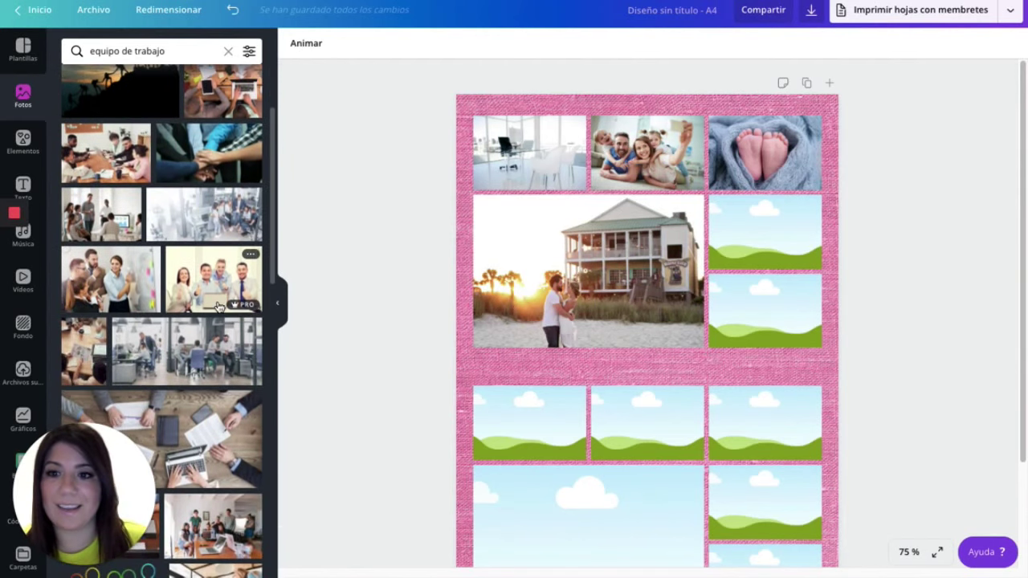
{"action": "left_click_drag", "start_coordinate": [212, 248], "coordinate": [743, 230]}
{"action": "scroll", "coordinate": [354, 282], "scroll_direction": "down", "scroll_amount": 1}
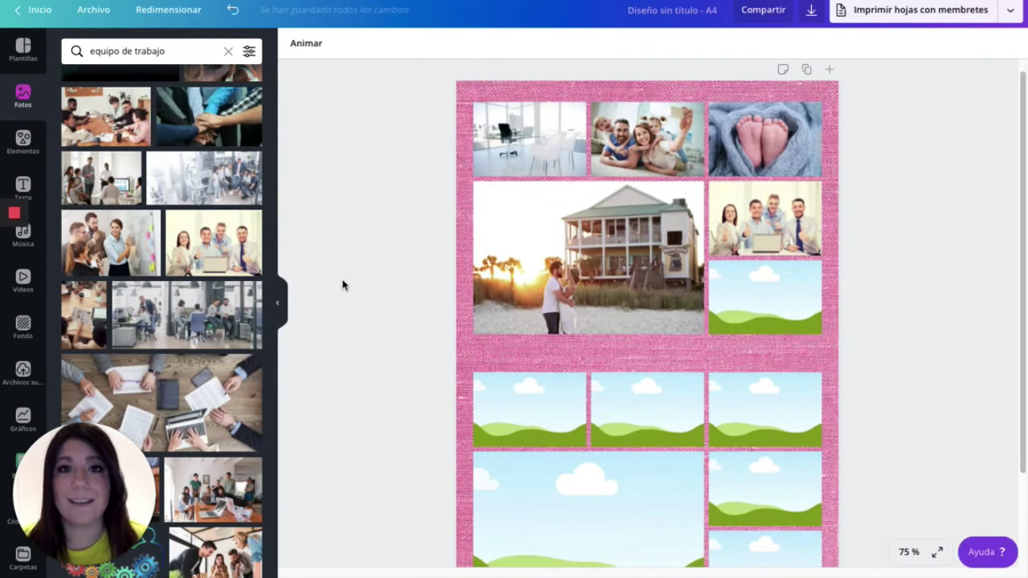
Search the photos for "viajes" and place the woman with a suitcase on the pier in the upper grid's last empty cell.
{"action": "left_click_drag", "start_coordinate": [165, 50], "coordinate": [51, 48]}
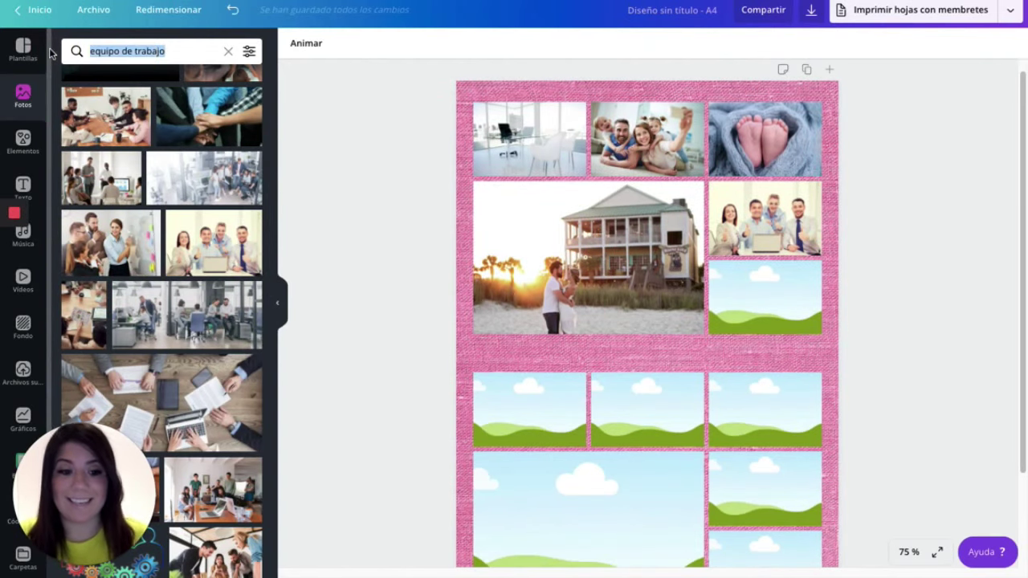
{"action": "key", "text": "BackSpace"}
{"action": "type", "text": "viajes"}
{"action": "key", "text": "Return"}
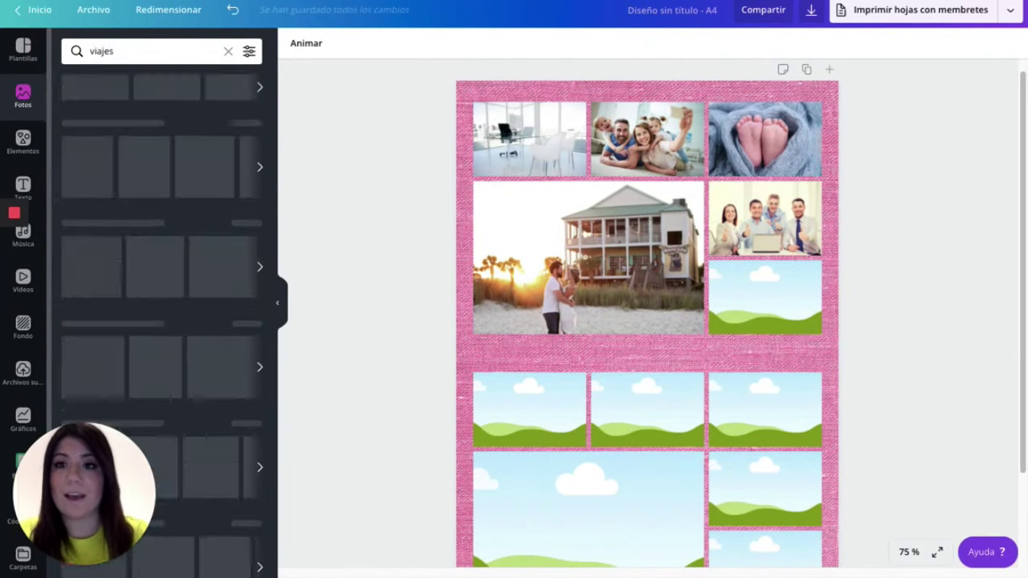
{"action": "scroll", "coordinate": [225, 318], "scroll_direction": "down", "scroll_amount": 3}
{"action": "scroll", "coordinate": [224, 318], "scroll_direction": "down", "scroll_amount": 5}
{"action": "left_click", "coordinate": [85, 275]}
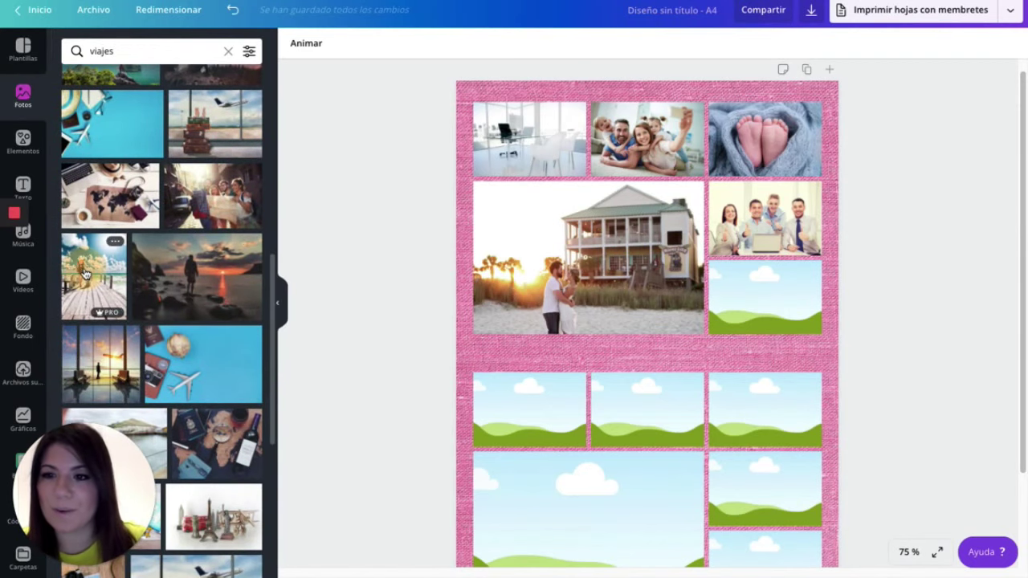
{"action": "scroll", "coordinate": [98, 353], "scroll_direction": "up", "scroll_amount": 2}
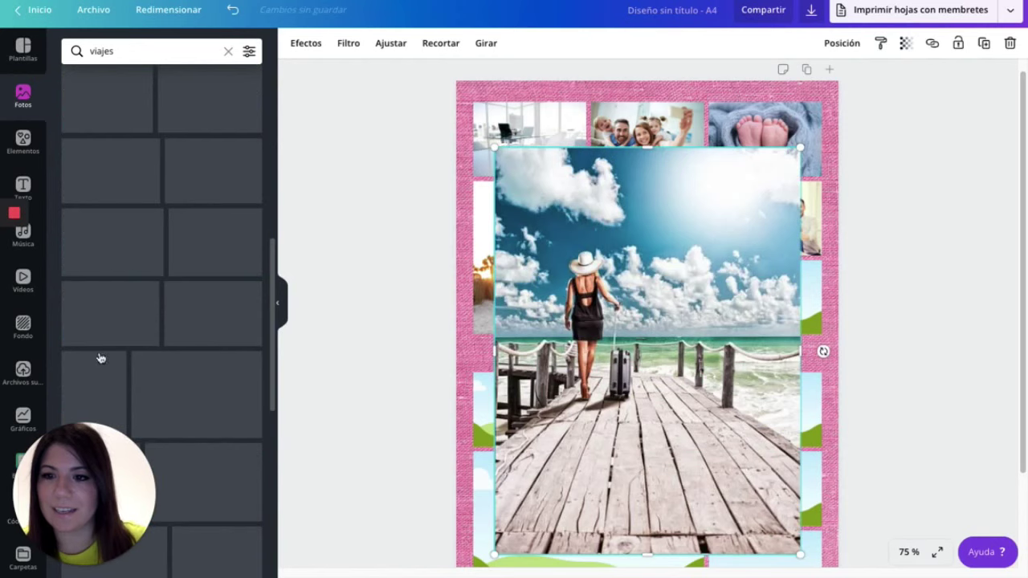
{"action": "left_click_drag", "start_coordinate": [650, 293], "coordinate": [778, 318]}
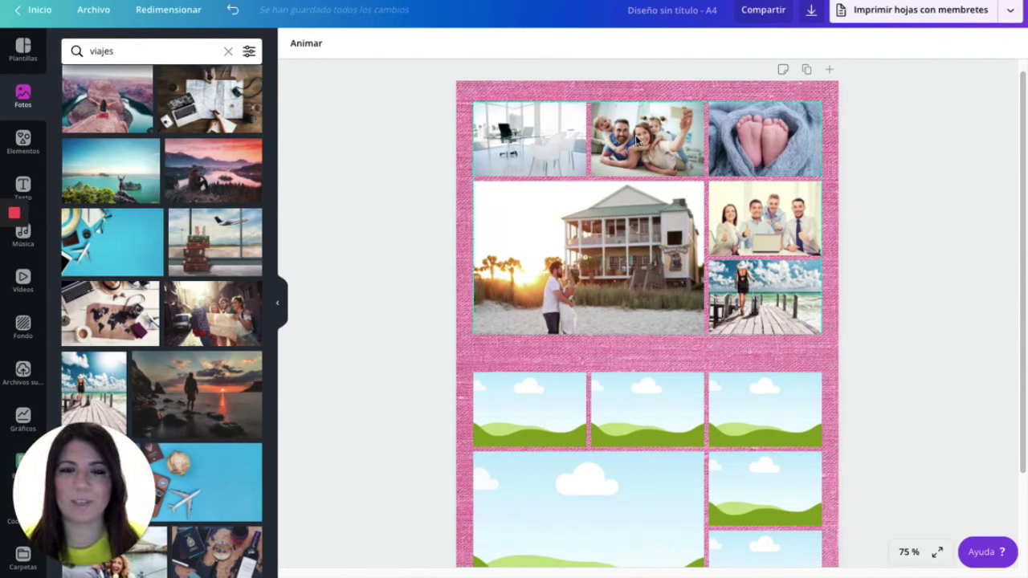
Clear the elements search, add the recently used red heart with spoon and fork, and shrink it to less than half its size.
{"action": "left_click", "coordinate": [23, 141]}
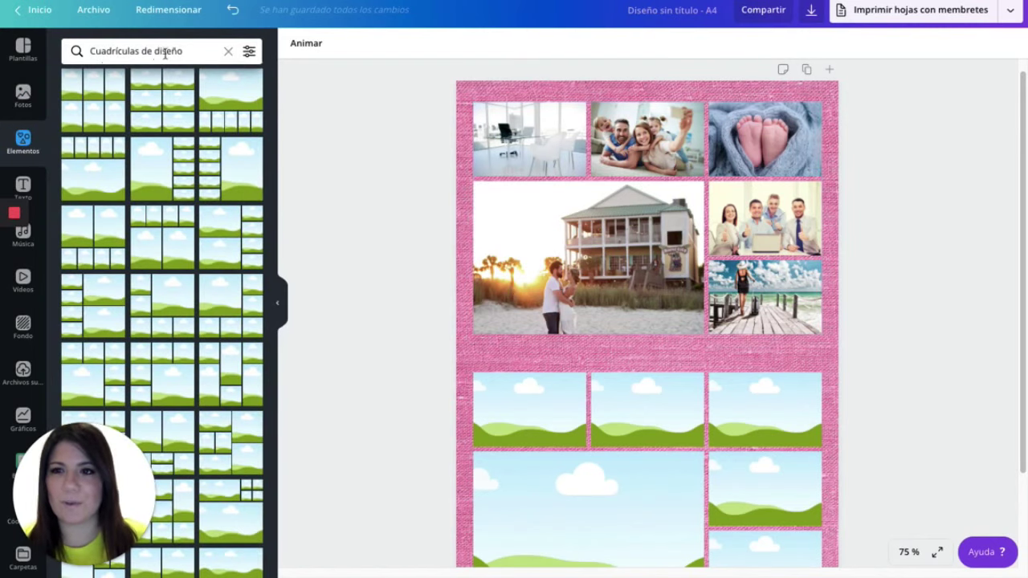
{"action": "left_click", "coordinate": [228, 52]}
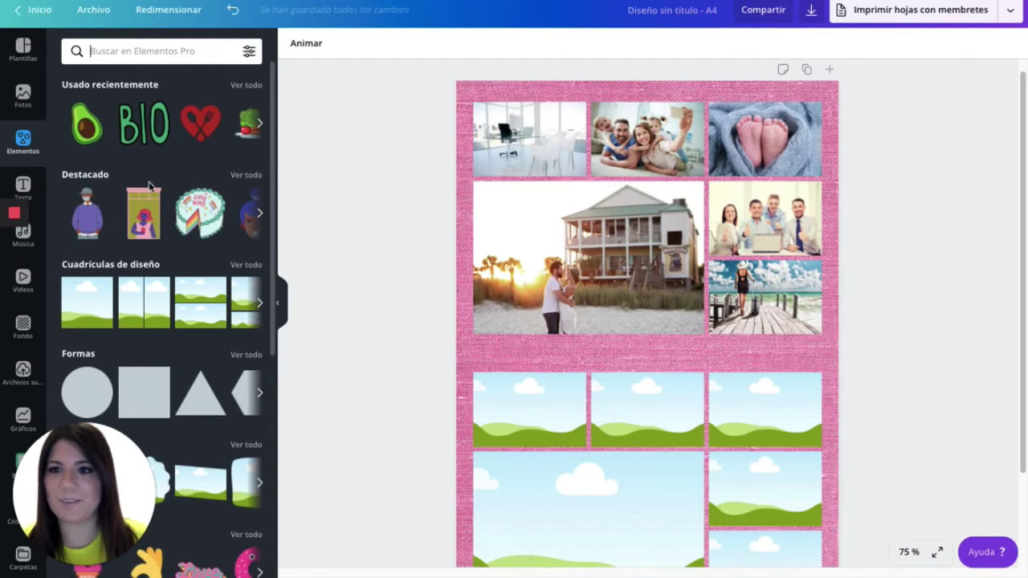
{"action": "left_click", "coordinate": [113, 52]}
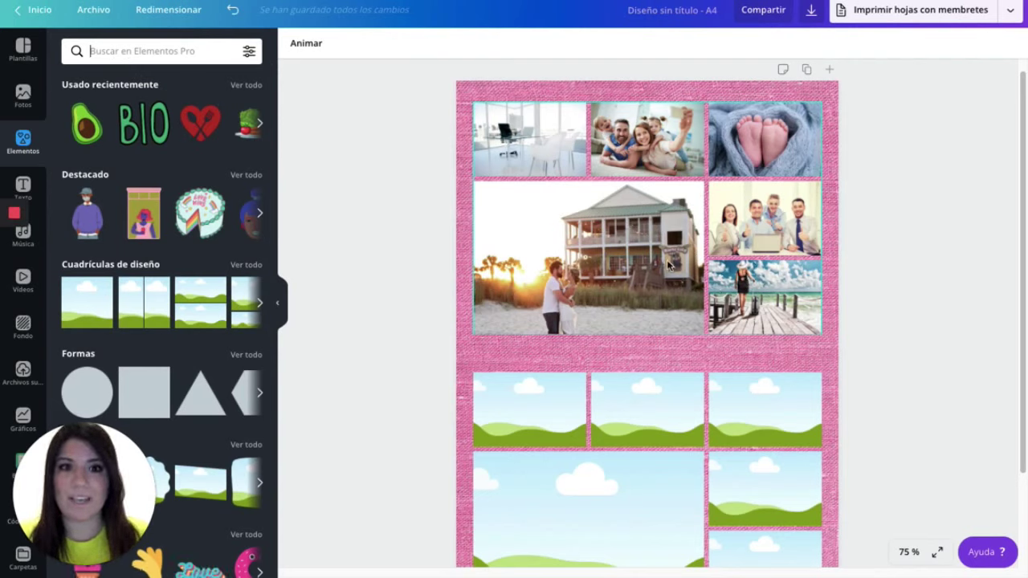
{"action": "left_click", "coordinate": [200, 123]}
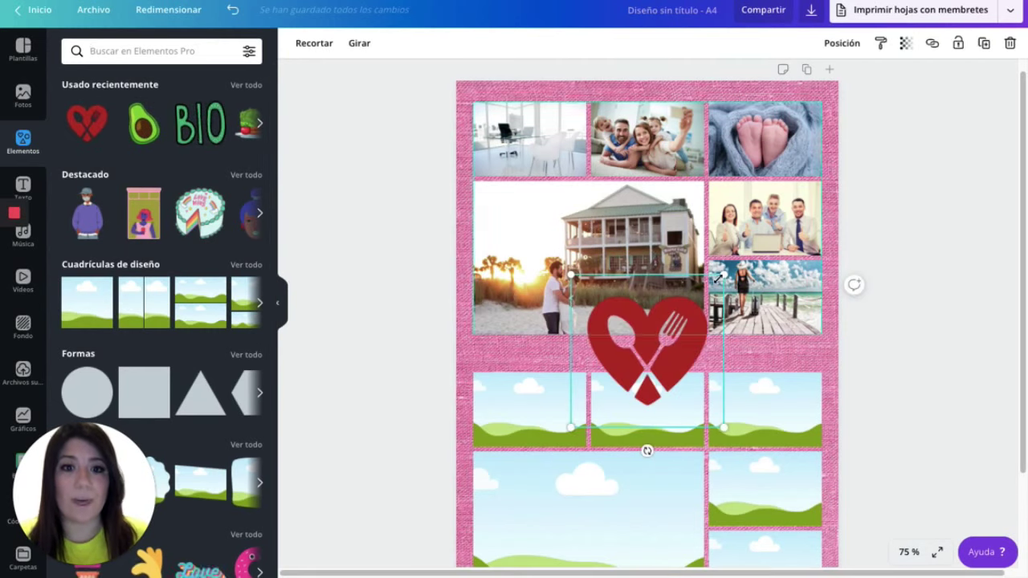
{"action": "left_click_drag", "start_coordinate": [727, 273], "coordinate": [640, 361]}
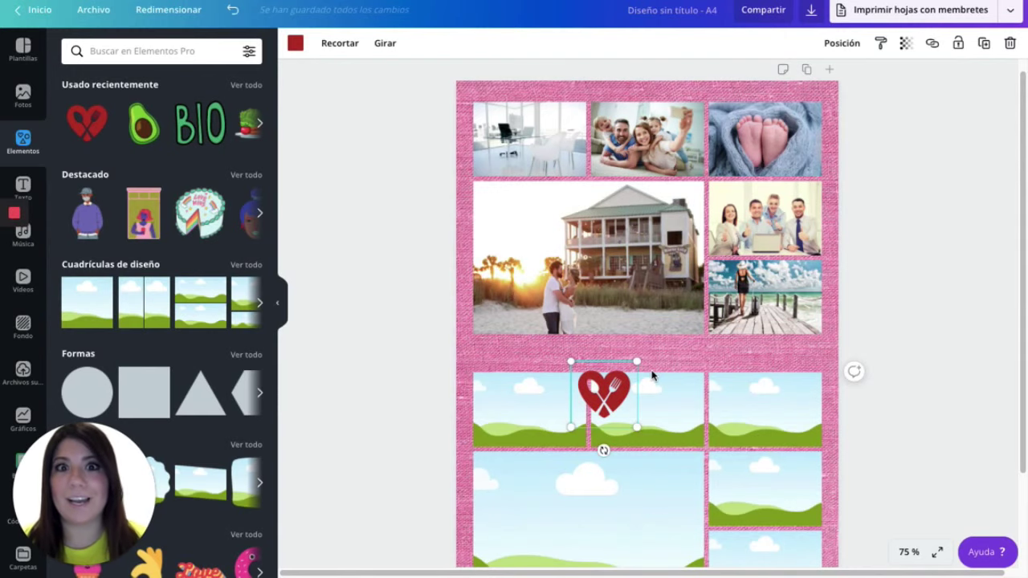
Recolor the heart slate gray from the photo palette, shrink it slightly, and place it between the beach house and the two photos beside it.
{"action": "left_click", "coordinate": [296, 44]}
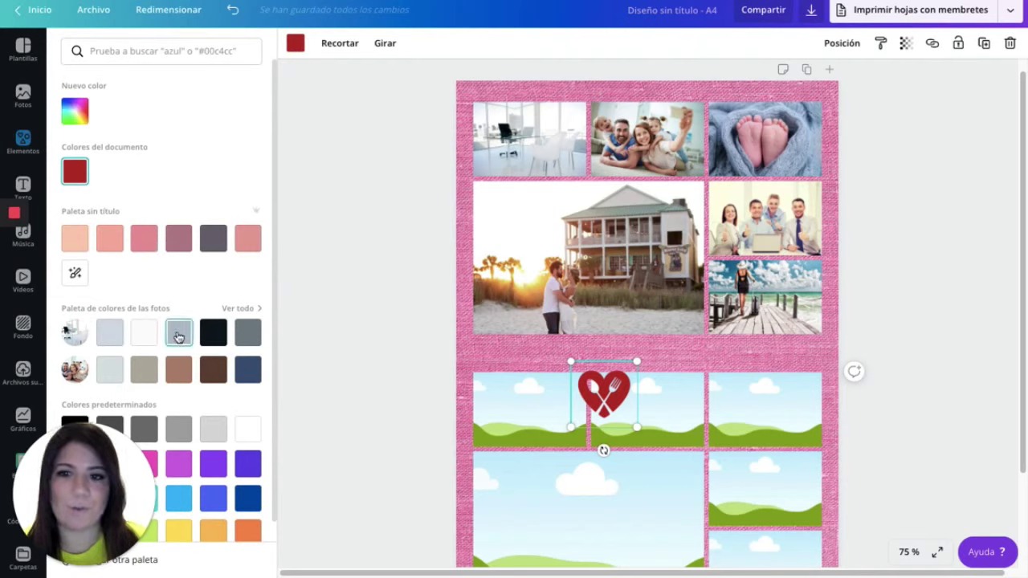
{"action": "left_click", "coordinate": [246, 336]}
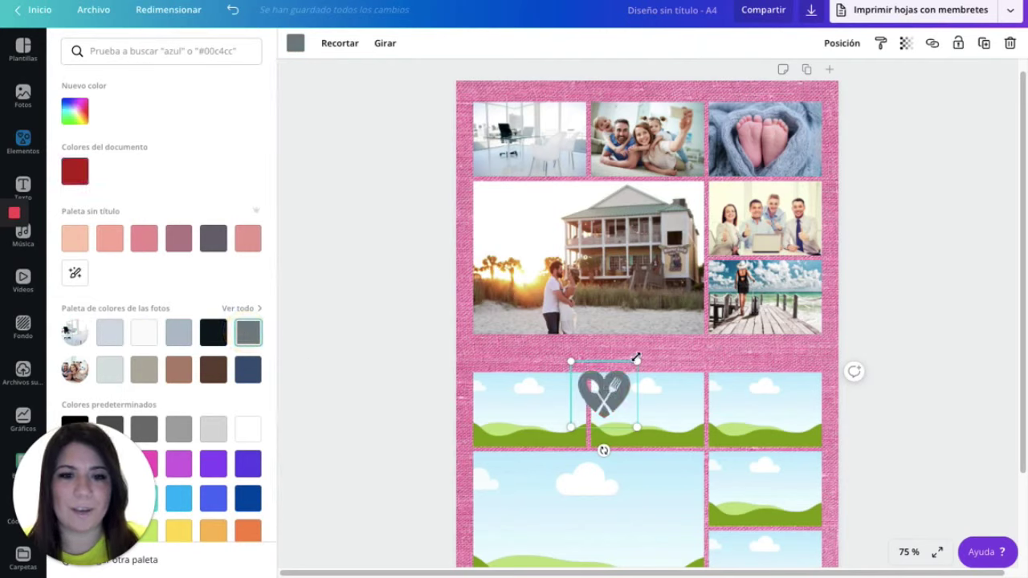
{"action": "left_click_drag", "start_coordinate": [635, 363], "coordinate": [725, 251]}
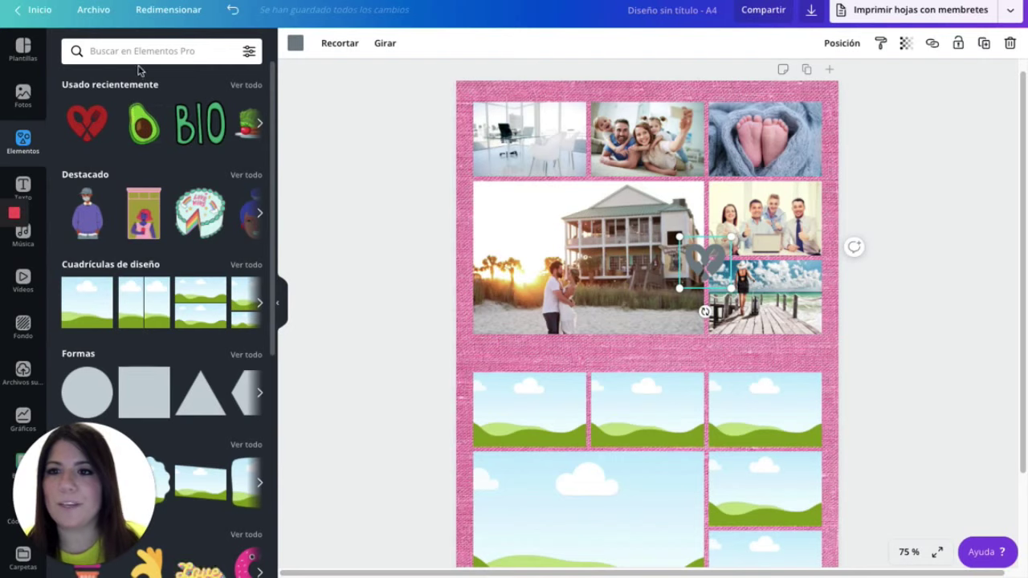
Search the elements for "biberon" and add the tilted single-color baby bottle icon to the page.
{"action": "left_click", "coordinate": [134, 52]}
{"action": "type", "text": "biberon"}
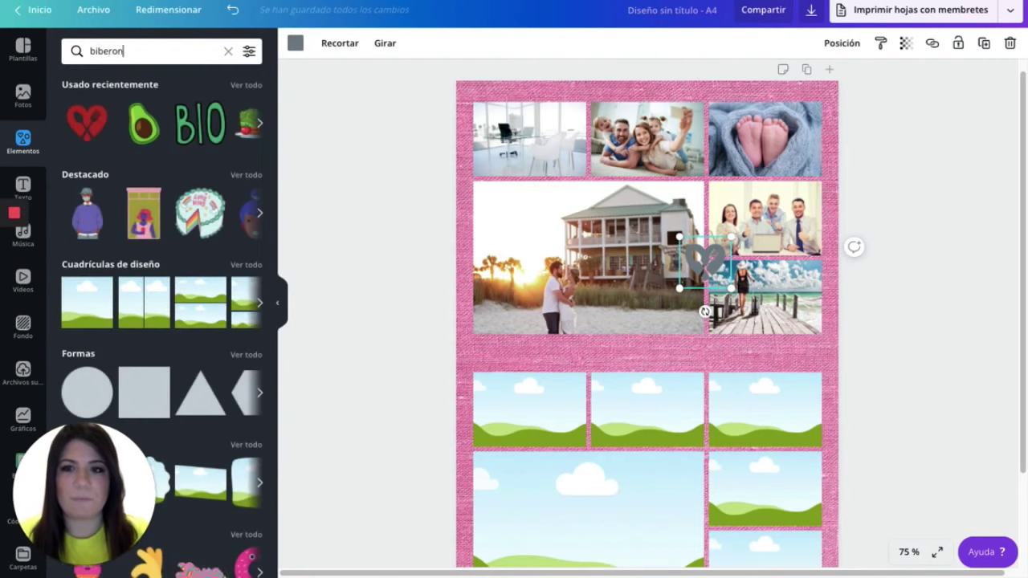
{"action": "key", "text": "Return"}
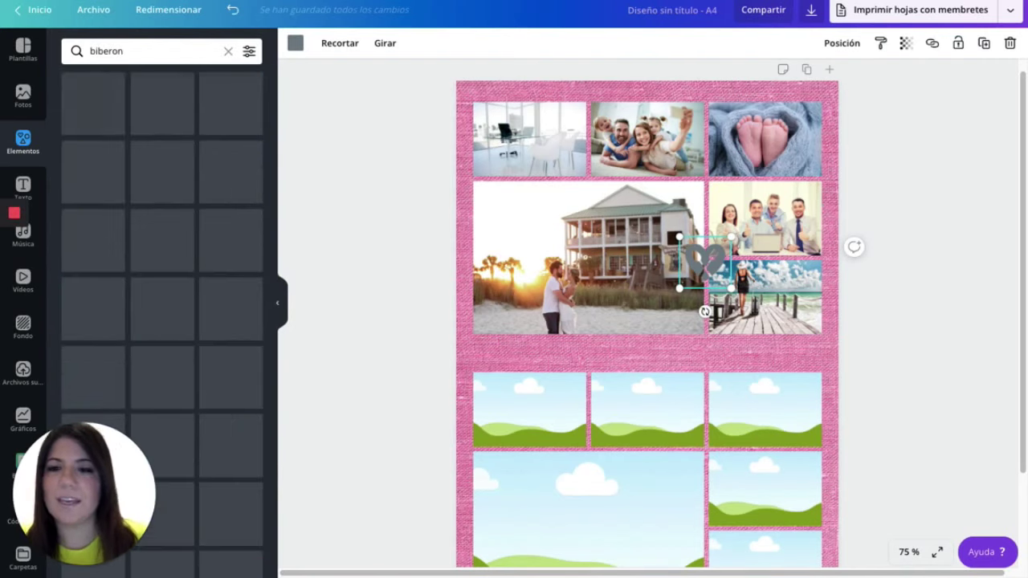
{"action": "left_click_drag", "start_coordinate": [167, 101], "coordinate": [648, 351]}
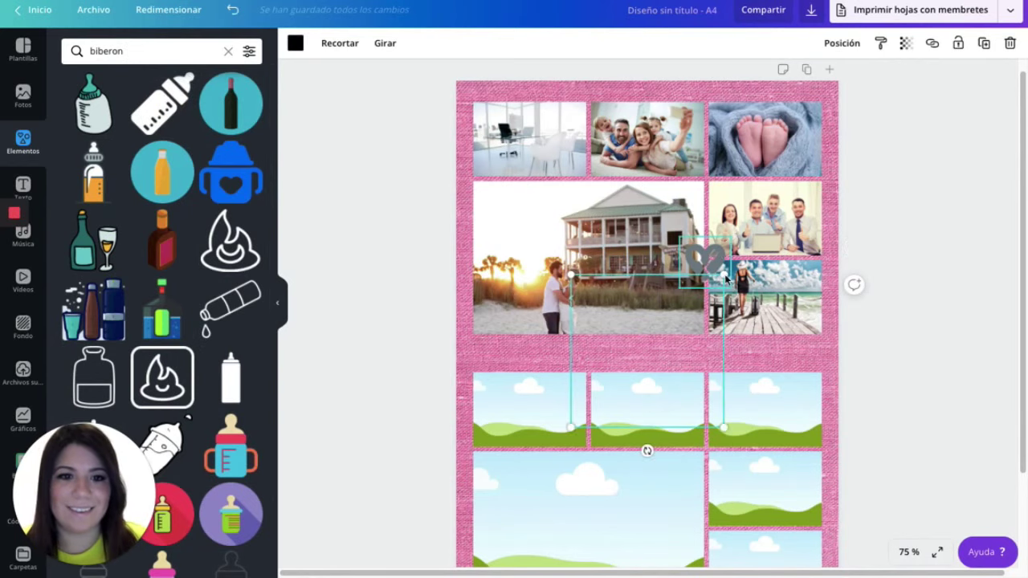
Recolor the baby bottle off-white from the photo palette, shrink it, and place it between the family and baby feet photos.
{"action": "left_click", "coordinate": [295, 43]}
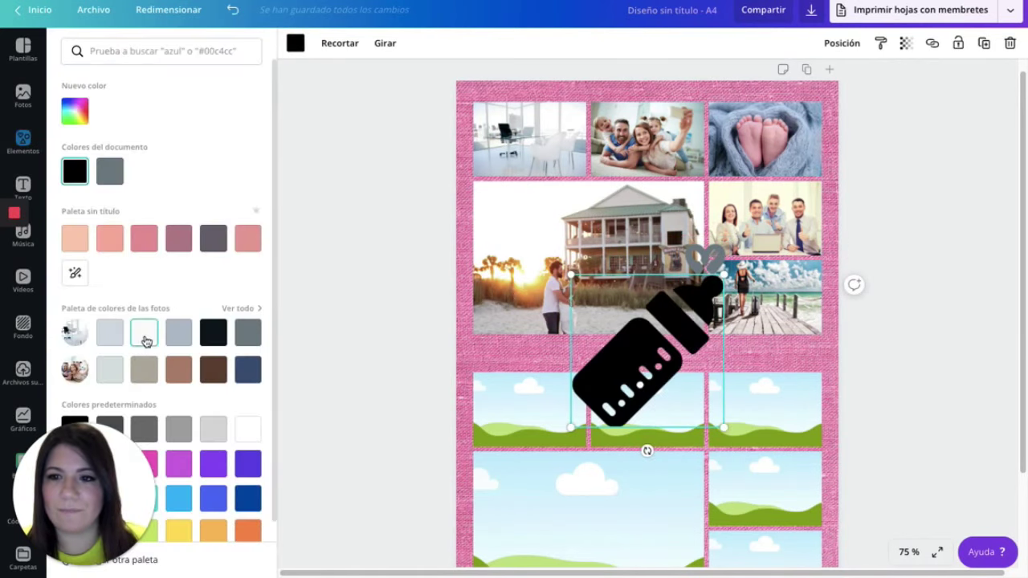
{"action": "left_click", "coordinate": [178, 334]}
{"action": "left_click", "coordinate": [144, 333]}
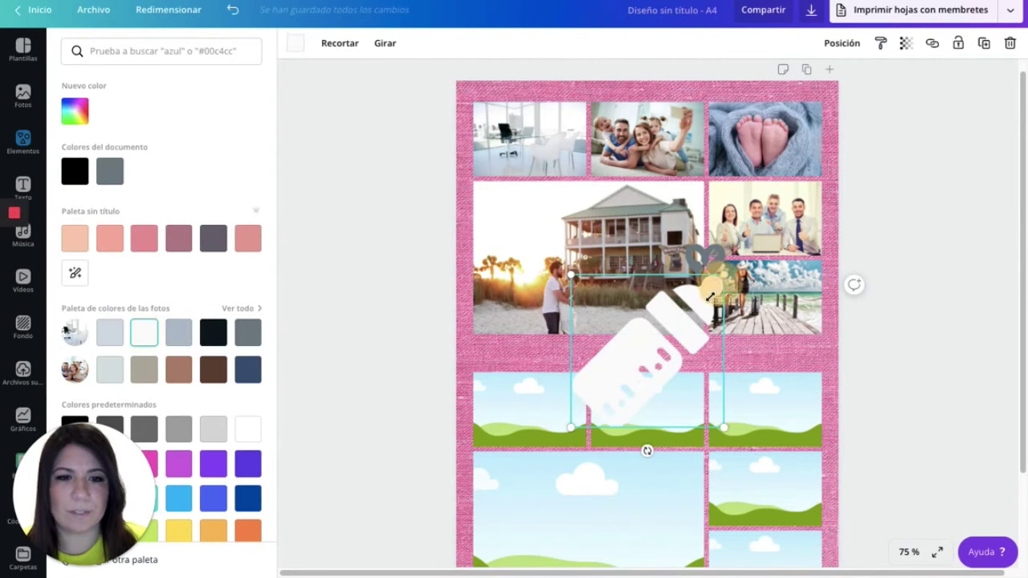
{"action": "left_click_drag", "start_coordinate": [710, 297], "coordinate": [710, 127]}
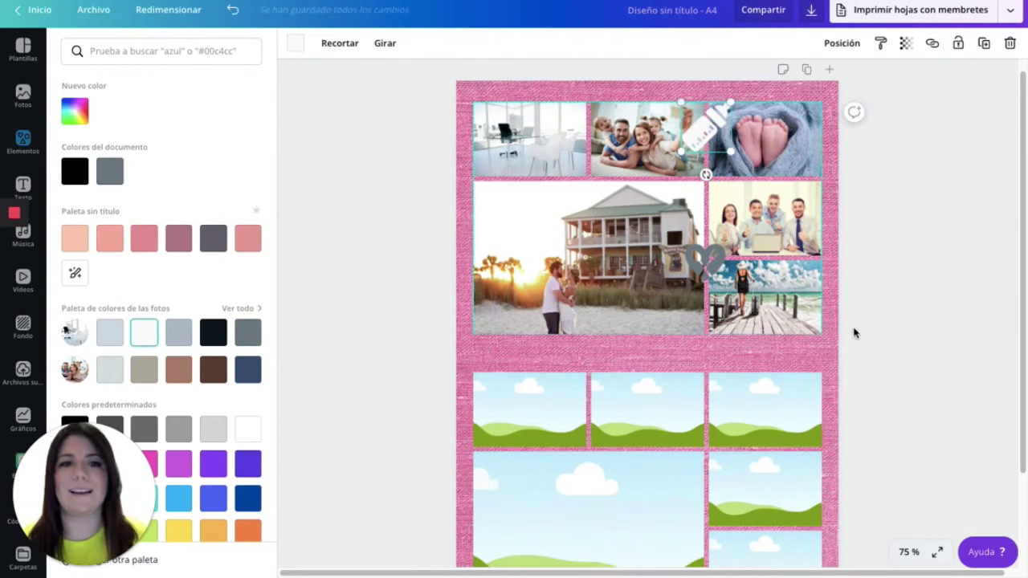
Recolor the heart with spoon and fork off-white from the office photo's palette.
{"action": "left_click", "coordinate": [876, 338]}
{"action": "left_click", "coordinate": [707, 279]}
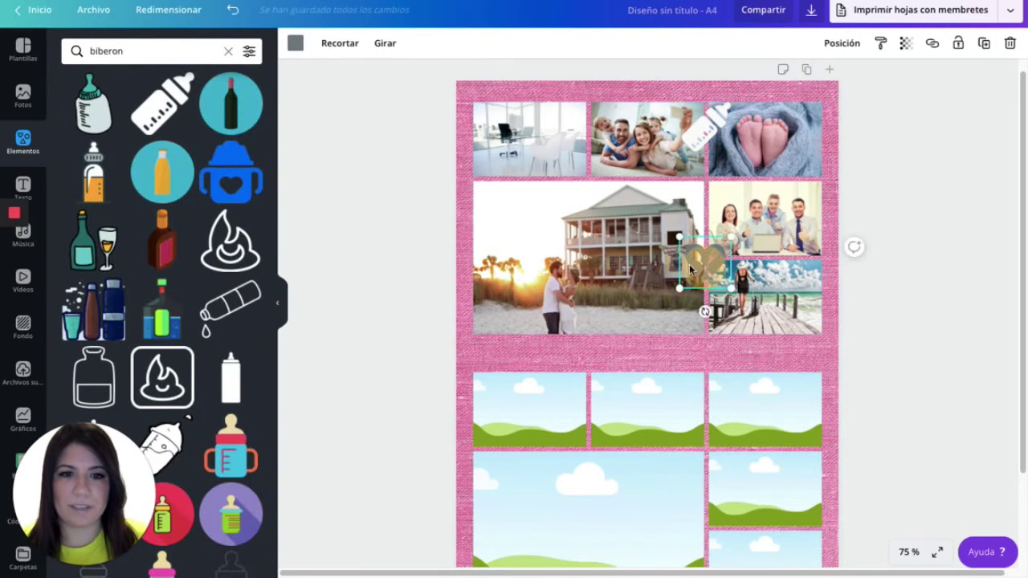
{"action": "left_click", "coordinate": [295, 43]}
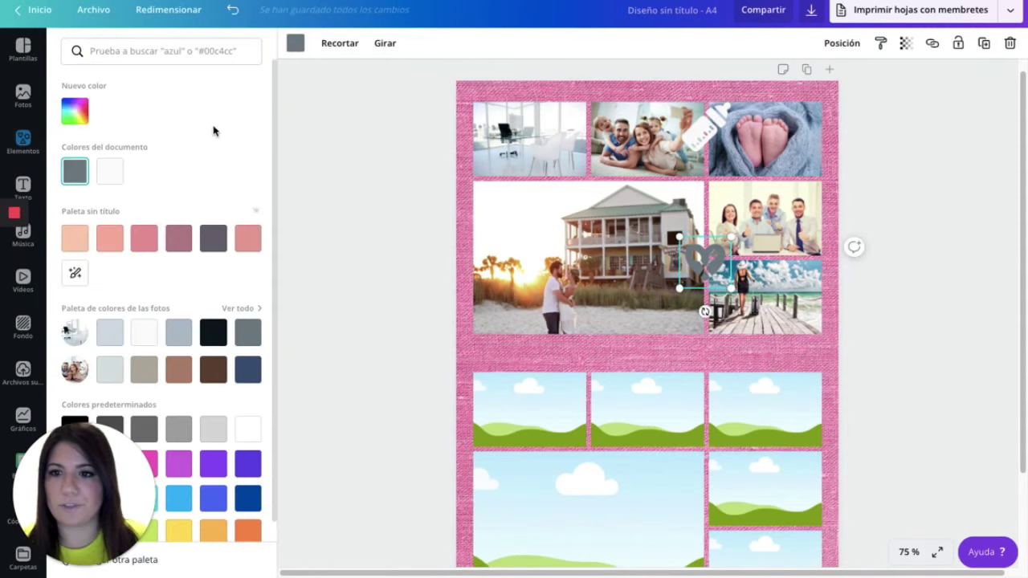
{"action": "left_click", "coordinate": [142, 335]}
{"action": "left_click", "coordinate": [361, 269]}
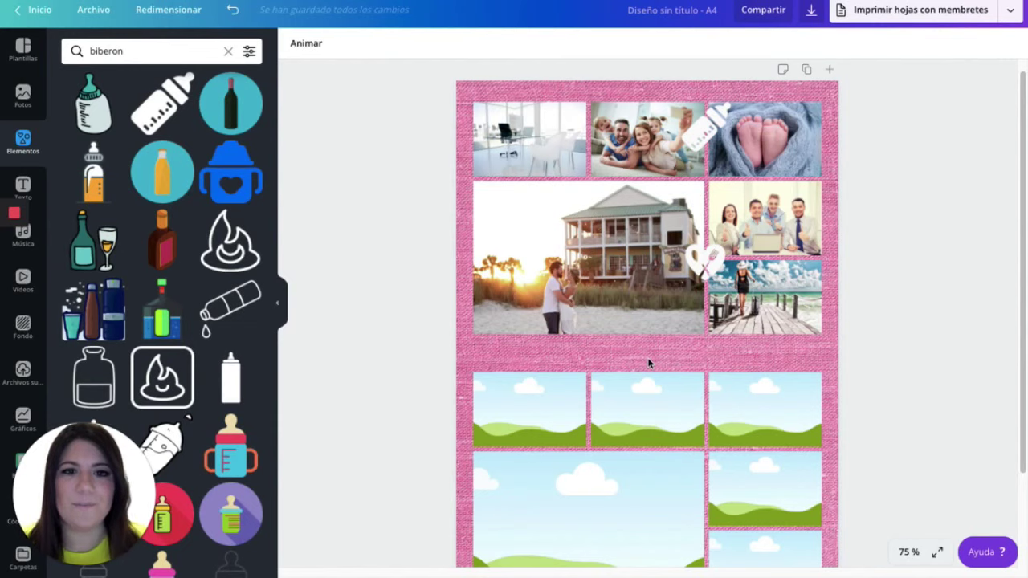
Search the elements for "estudiar".
{"action": "scroll", "coordinate": [749, 387], "scroll_direction": "down", "scroll_amount": 2}
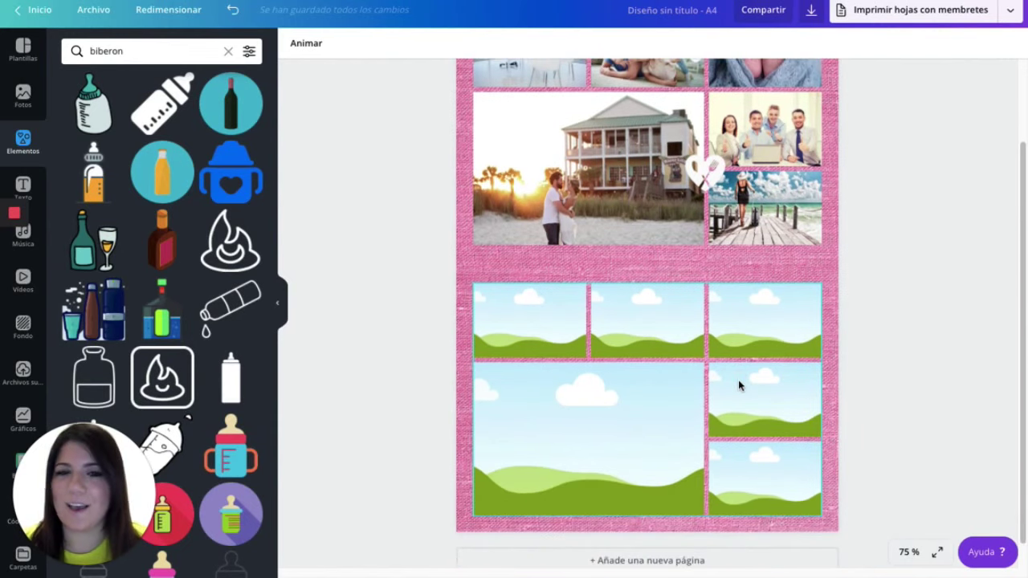
{"action": "scroll", "coordinate": [739, 385], "scroll_direction": "up", "scroll_amount": 2}
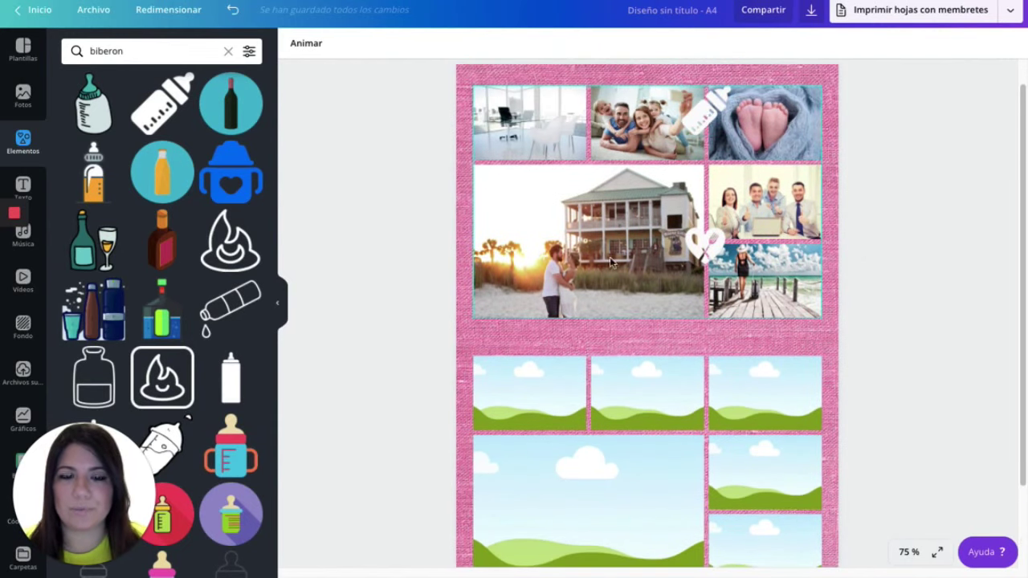
{"action": "scroll", "coordinate": [602, 335], "scroll_direction": "down", "scroll_amount": 2}
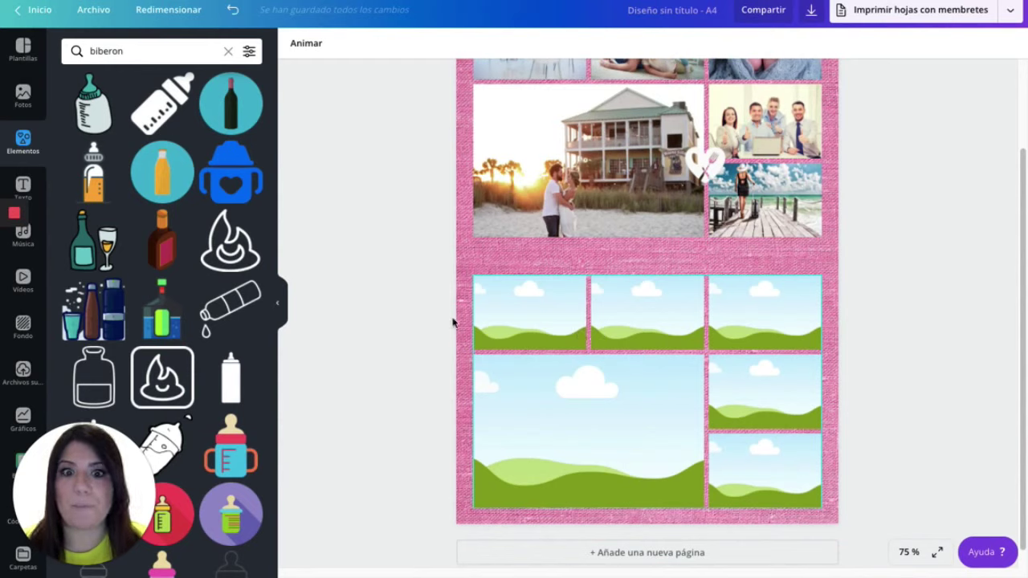
{"action": "double_click", "coordinate": [101, 53]}
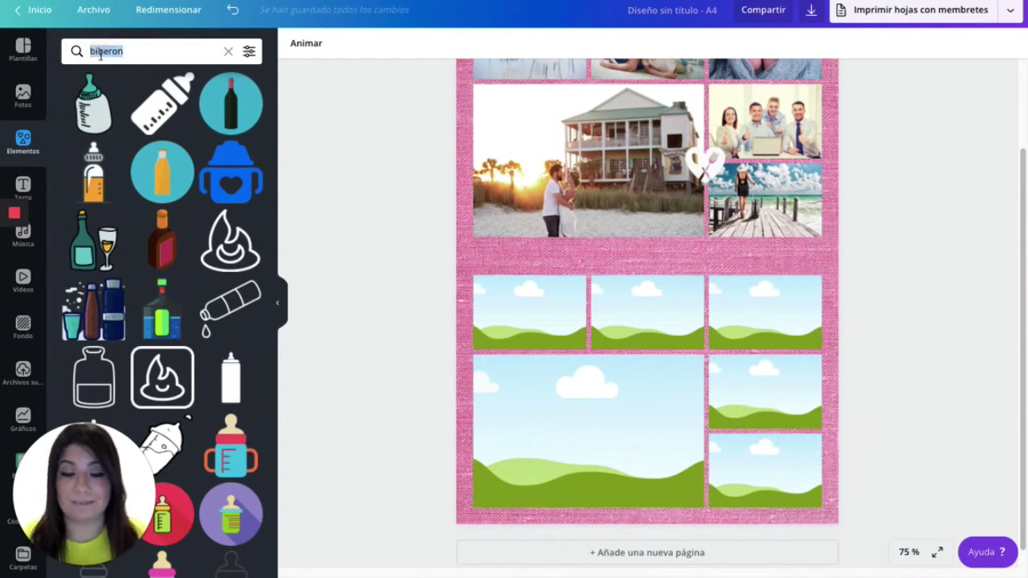
{"action": "type", "text": "estudiar"}
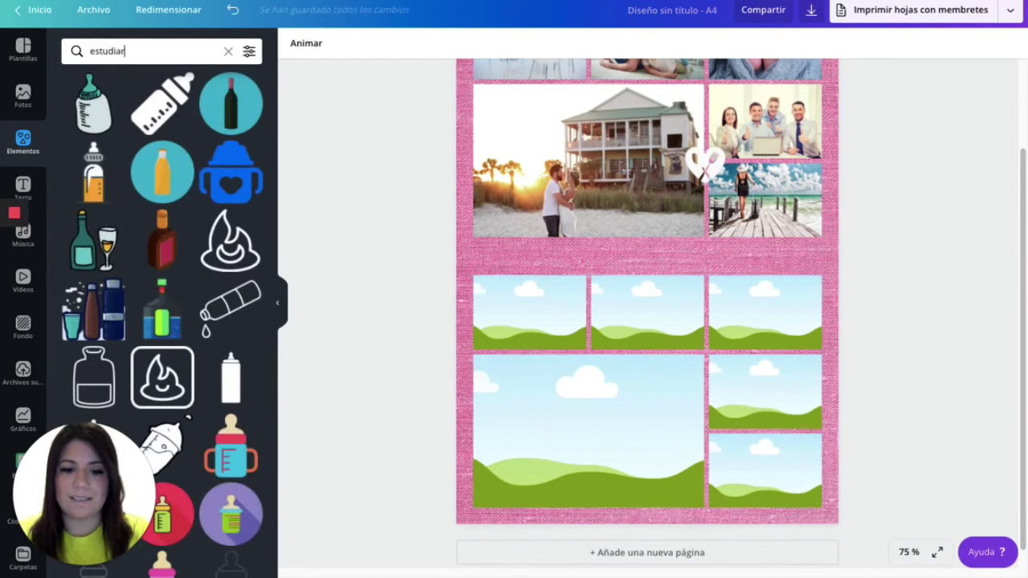
{"action": "key", "text": "Return"}
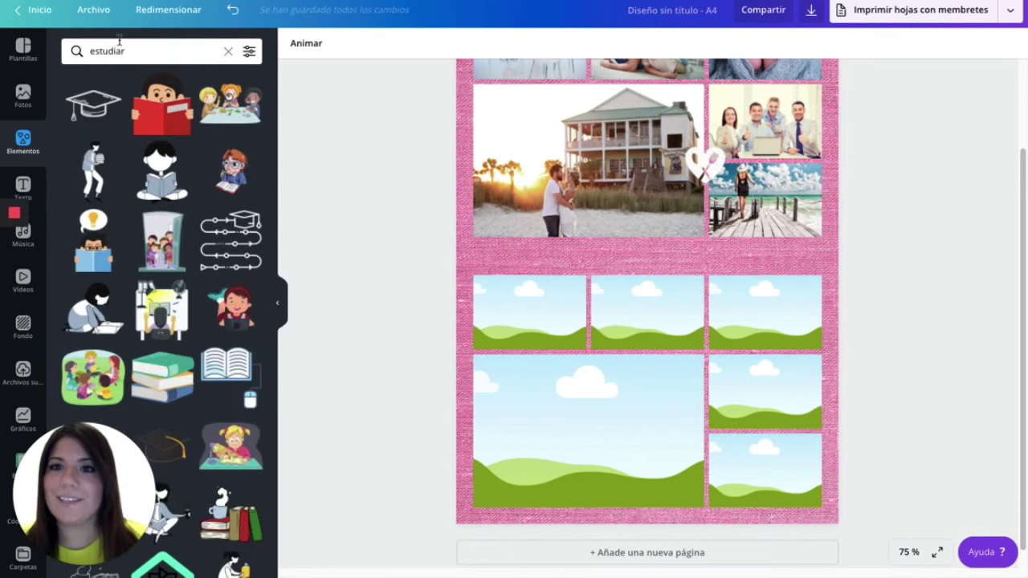
Search the photos for "estudiar" and place the girl reading an open book in the lower grid's top-left cell.
{"action": "left_click", "coordinate": [22, 95]}
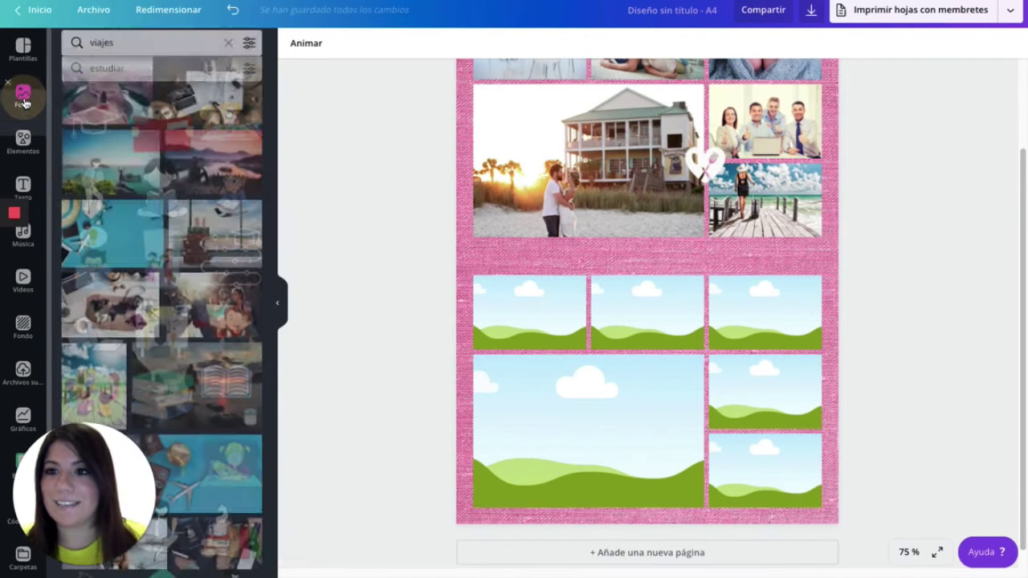
{"action": "double_click", "coordinate": [101, 51]}
{"action": "key", "text": "BackSpace"}
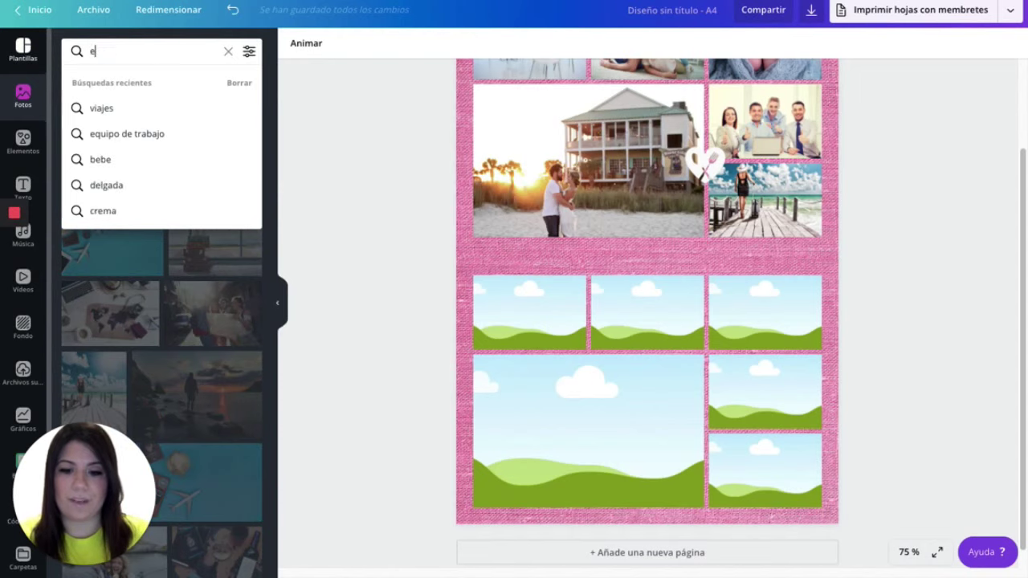
{"action": "type", "text": "estudiar"}
{"action": "key", "text": "Return"}
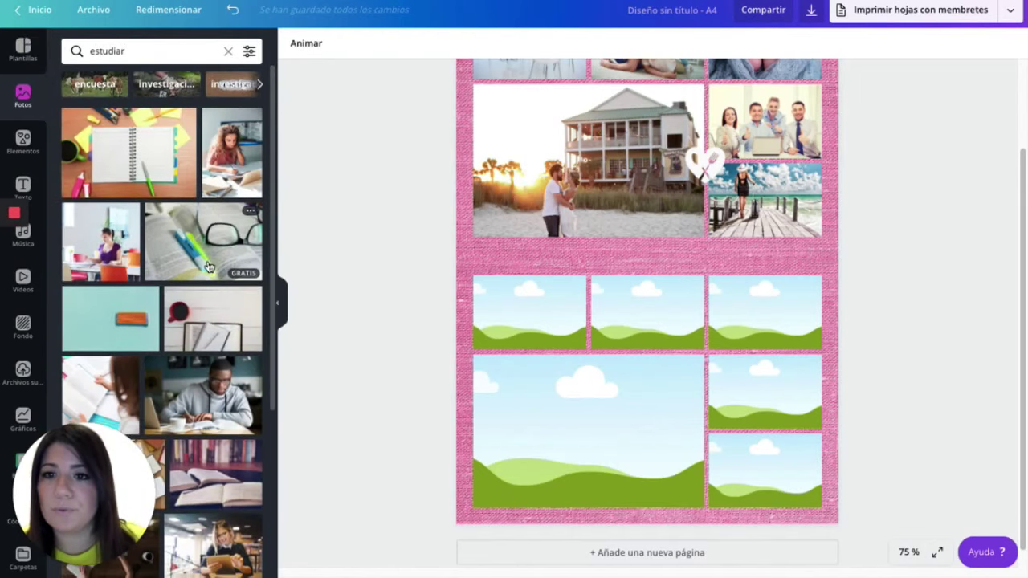
{"action": "scroll", "coordinate": [207, 268], "scroll_direction": "down", "scroll_amount": 1}
{"action": "scroll", "coordinate": [206, 268], "scroll_direction": "down", "scroll_amount": 3}
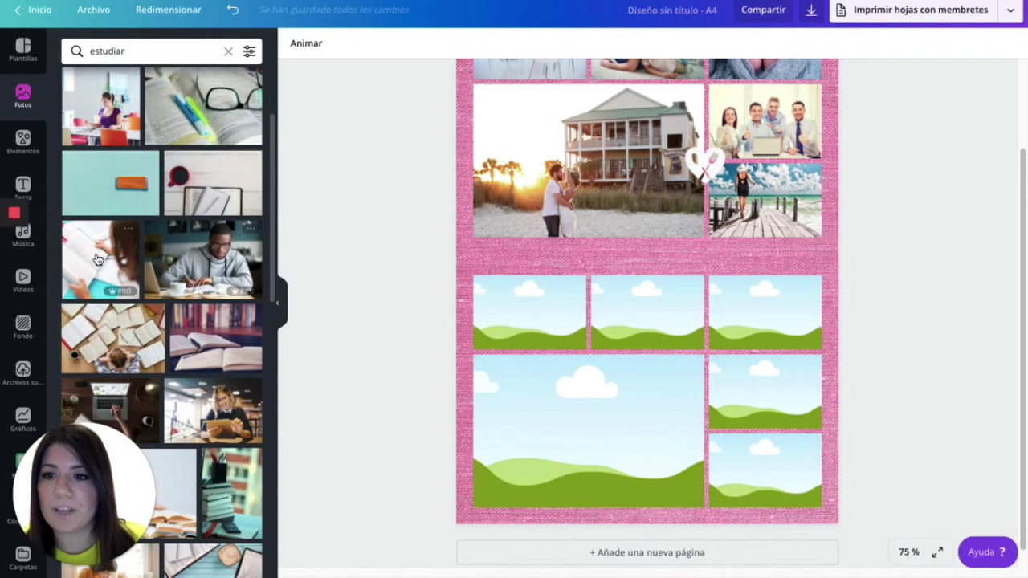
{"action": "left_click_drag", "start_coordinate": [90, 256], "coordinate": [526, 342]}
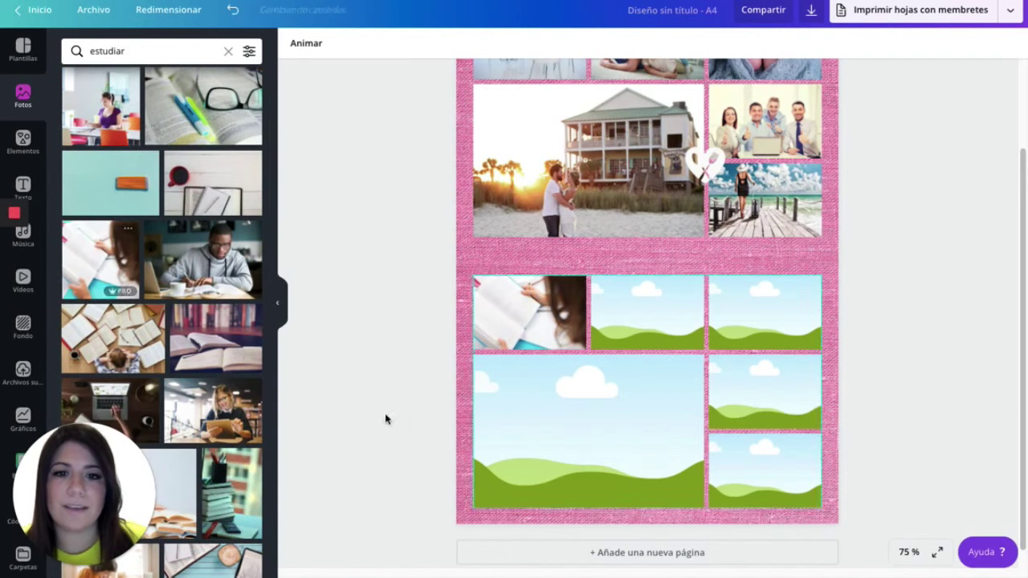
Search the photos for "web" and place the desktop computer showing a website in the lower grid's top-middle cell.
{"action": "left_click", "coordinate": [158, 50]}
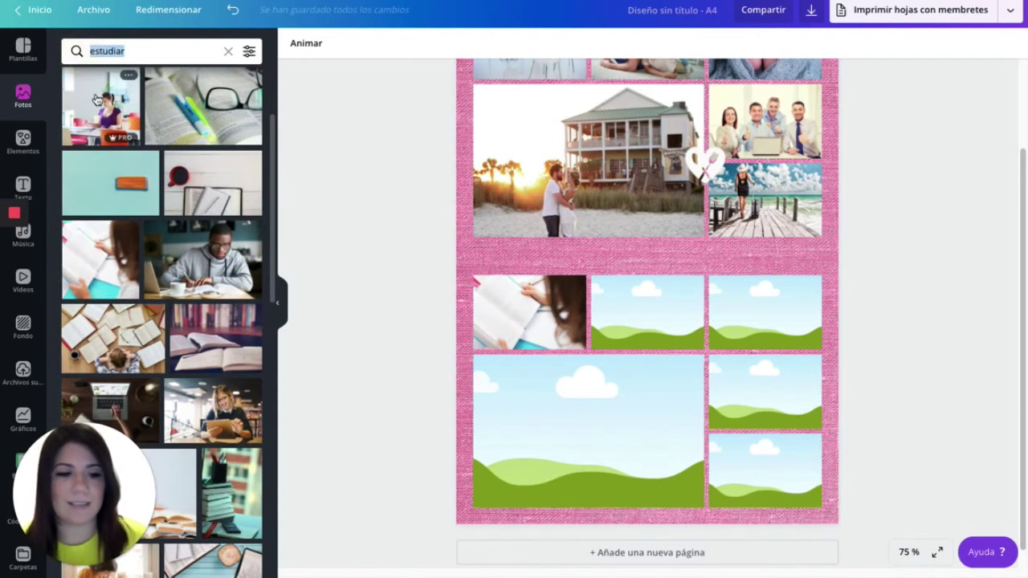
{"action": "key", "text": "BackSpace"}
{"action": "type", "text": "web"}
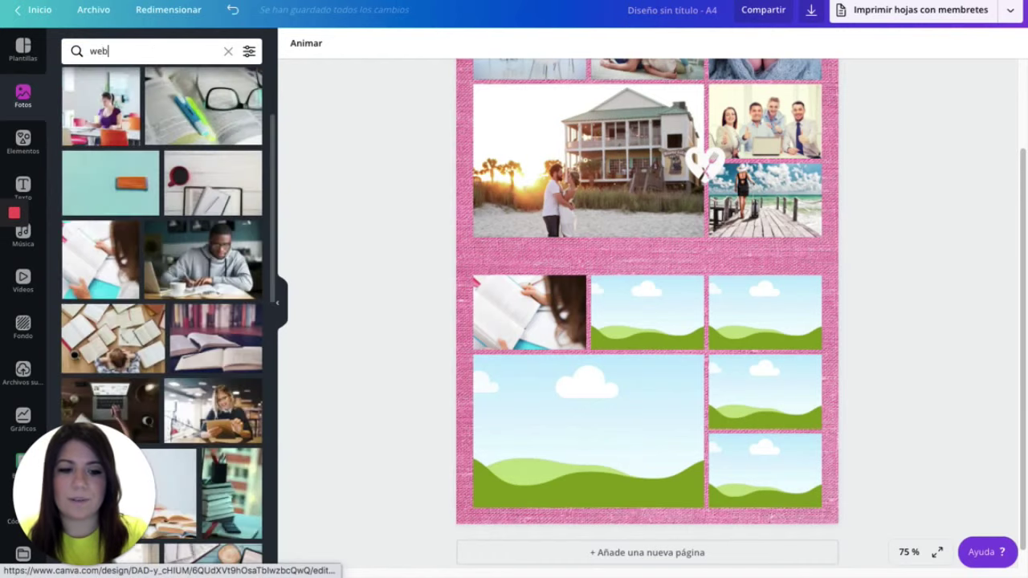
{"action": "key", "text": "Return"}
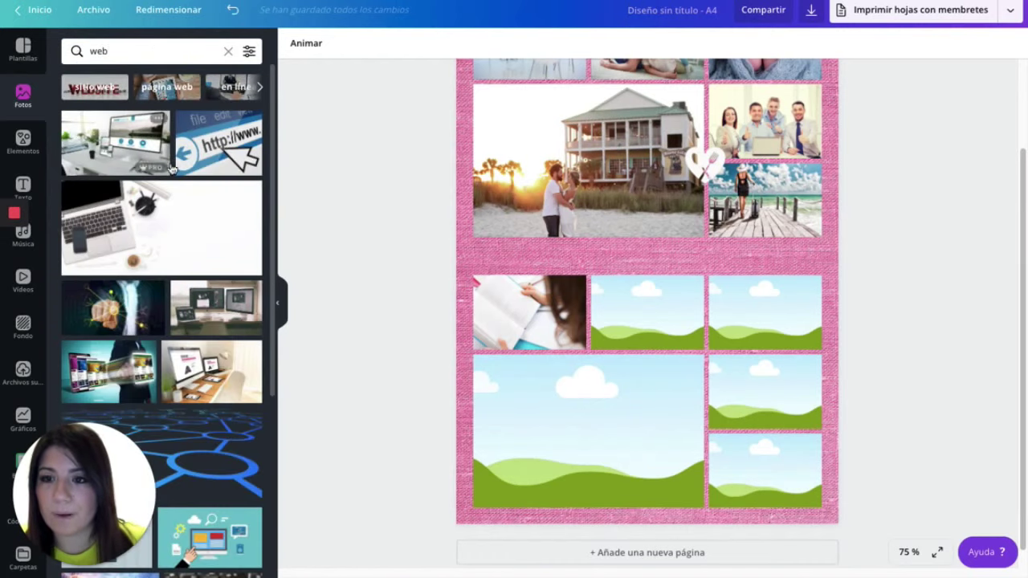
{"action": "left_click_drag", "start_coordinate": [137, 135], "coordinate": [643, 314]}
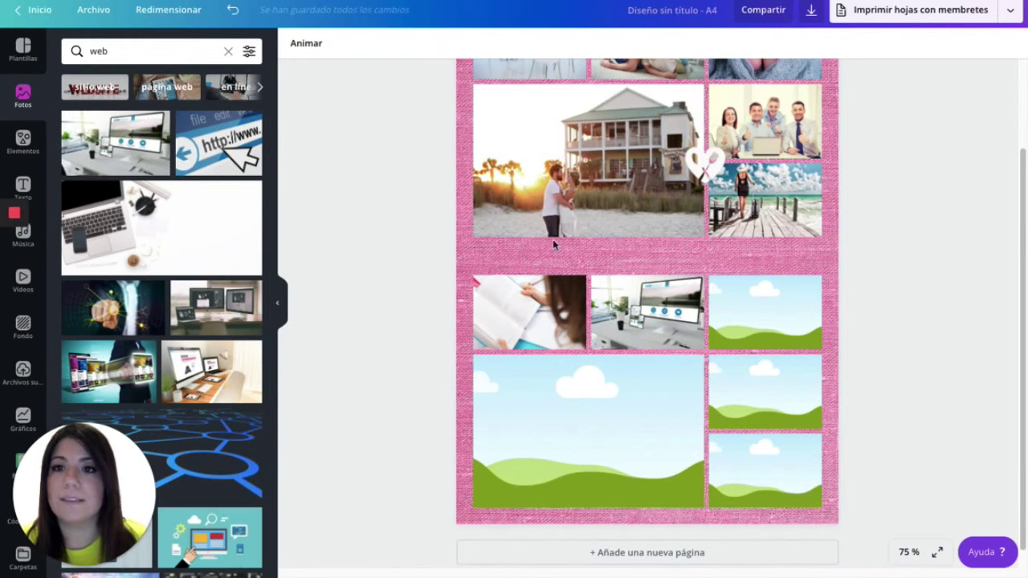
Search the photos for "yoga" and fill the lower grid's top-right cell with the close-up of a person meditating cross-legged.
{"action": "double_click", "coordinate": [144, 46]}
{"action": "key", "text": "BackSpace"}
{"action": "type", "text": "e"}
{"action": "key", "text": "BackSpace"}
{"action": "type", "text": "yoga"}
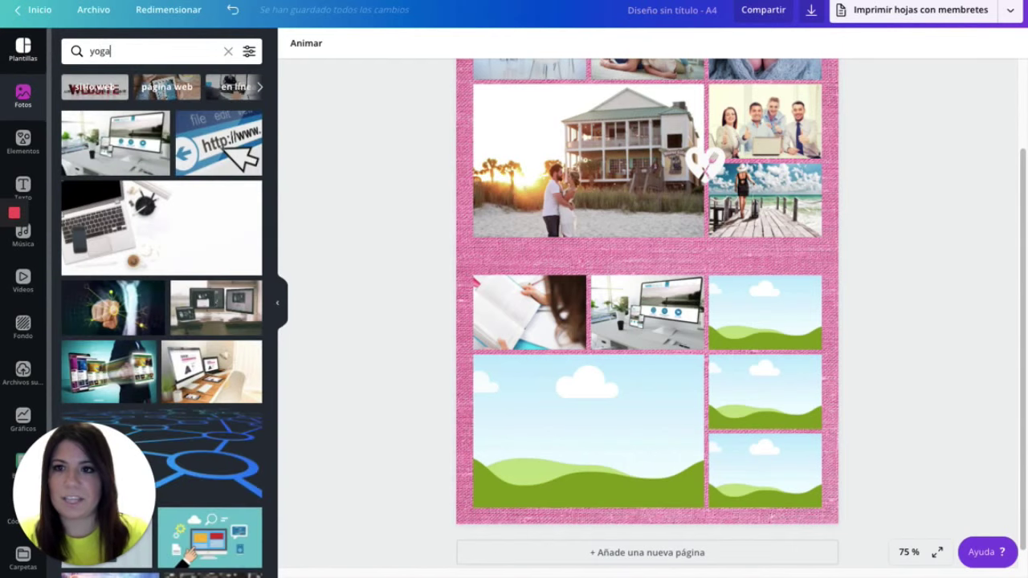
{"action": "key", "text": "Return"}
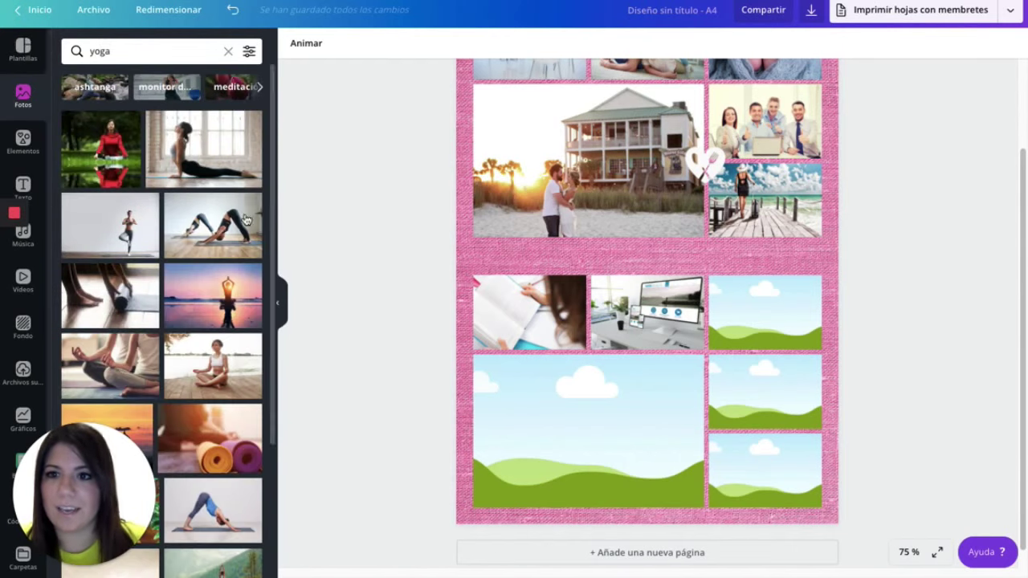
{"action": "left_click_drag", "start_coordinate": [177, 154], "coordinate": [746, 315]}
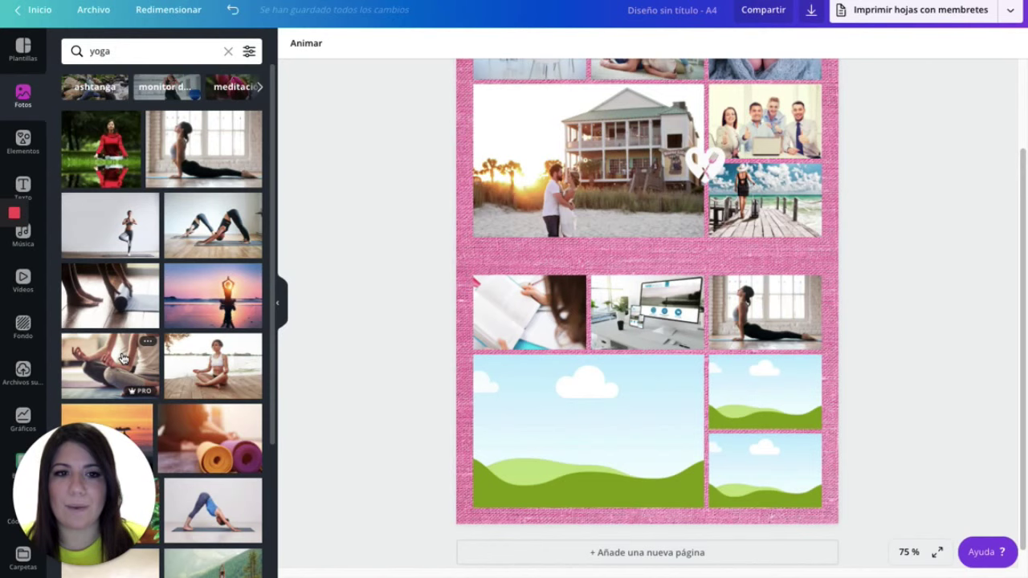
{"action": "left_click_drag", "start_coordinate": [125, 366], "coordinate": [745, 319]}
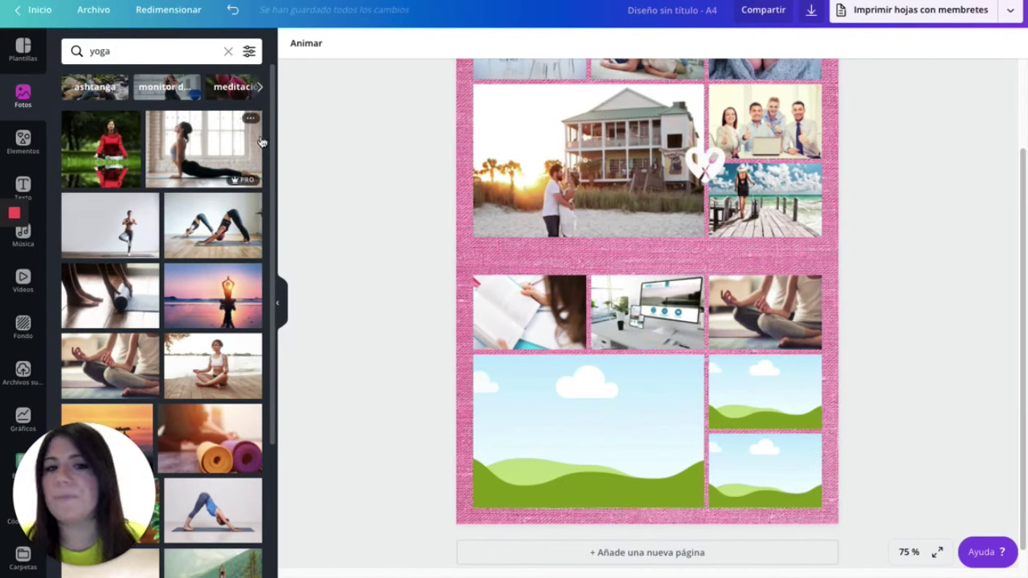
Search the photos for "comida saludable" and place the salmon with vegetables picture in the lower grid's cell below the meditation photo.
{"action": "left_click", "coordinate": [78, 51]}
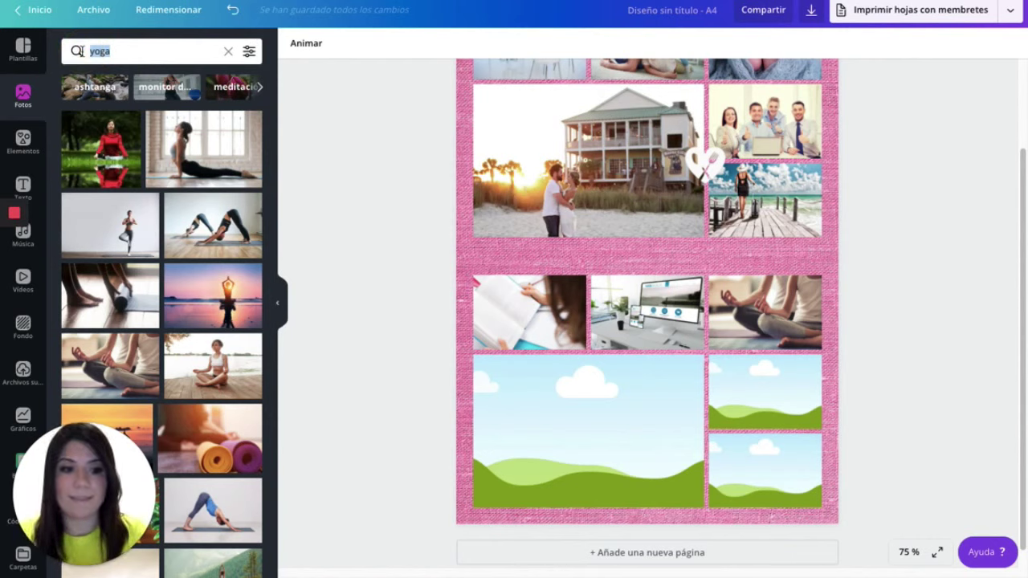
{"action": "key", "text": "BackSpace"}
{"action": "type", "text": "comid"}
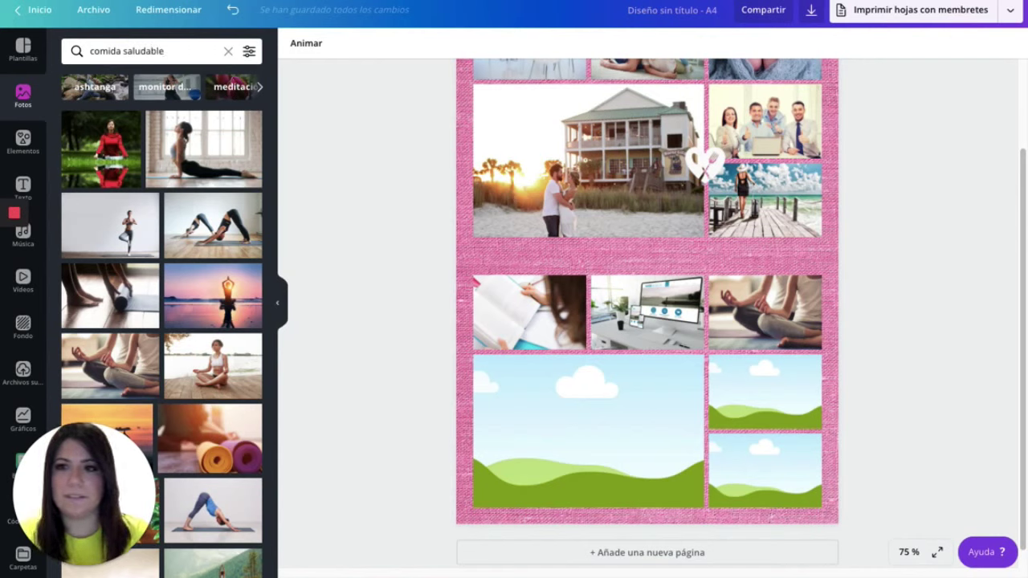
{"action": "type", "text": "a saludable"}
{"action": "key", "text": "Return"}
{"action": "scroll", "coordinate": [159, 217], "scroll_direction": "down", "scroll_amount": 3}
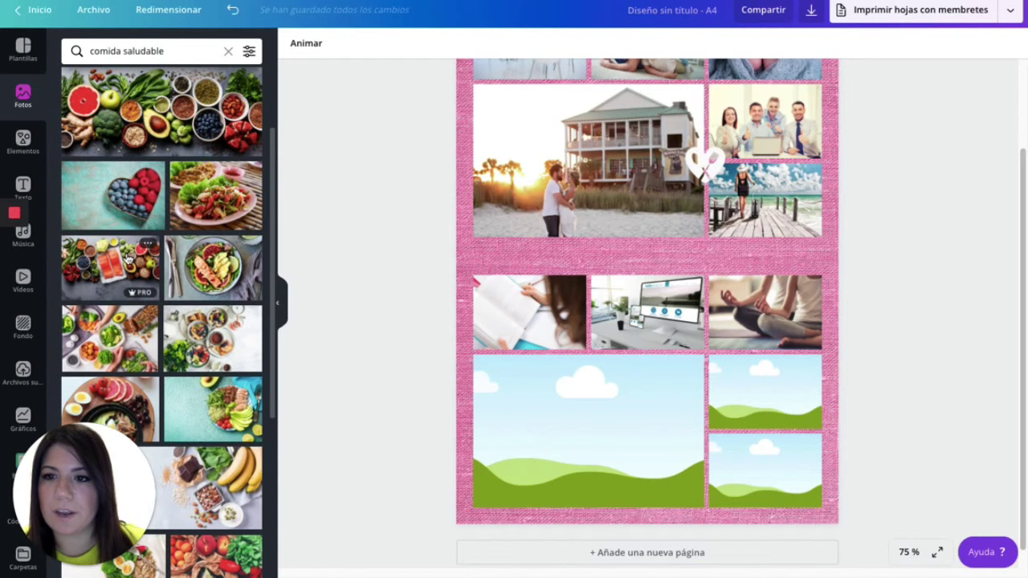
{"action": "left_click_drag", "start_coordinate": [127, 257], "coordinate": [764, 388]}
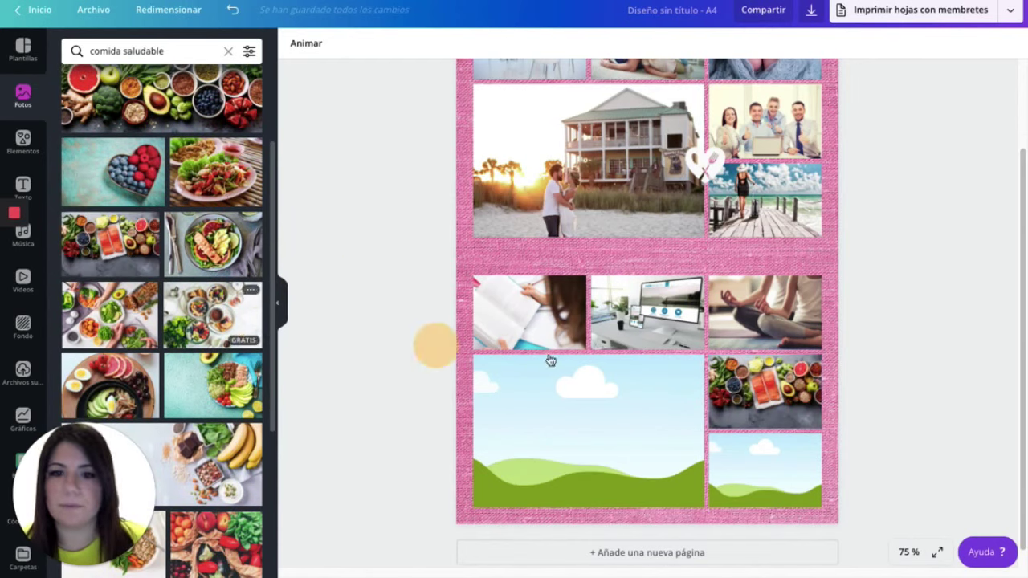
Search the photos for "ventas" and place the hand-drawn business leads funnel picture in the lower grid's large empty cell.
{"action": "left_click", "coordinate": [228, 51]}
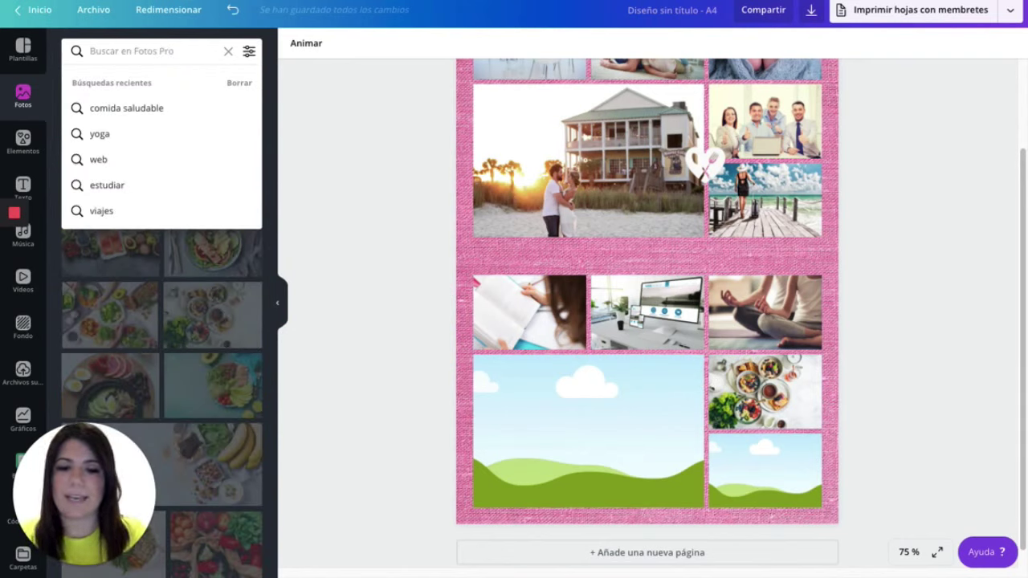
{"action": "type", "text": "ventas"}
{"action": "key", "text": "Return"}
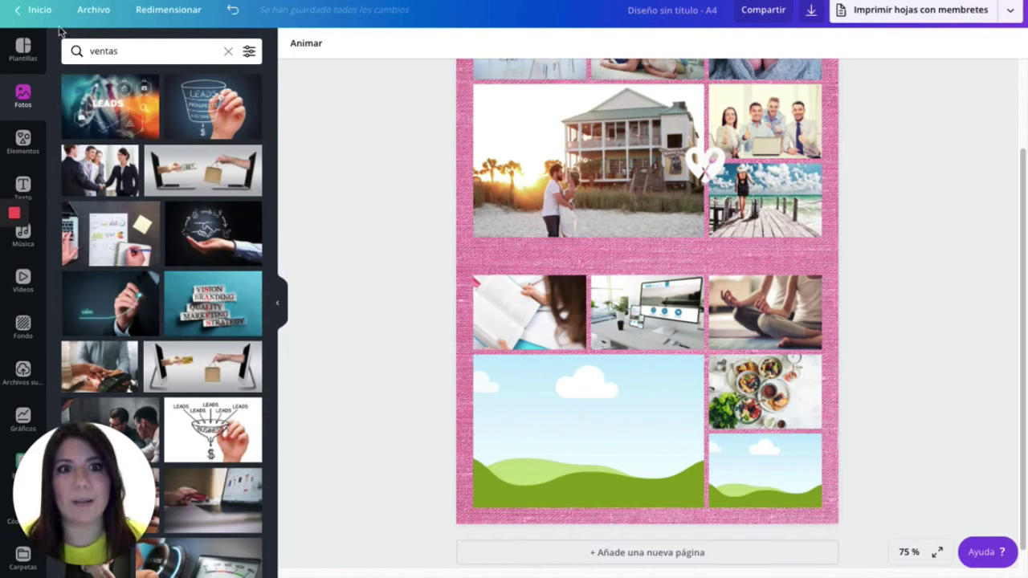
{"action": "scroll", "coordinate": [207, 330], "scroll_direction": "down", "scroll_amount": 2}
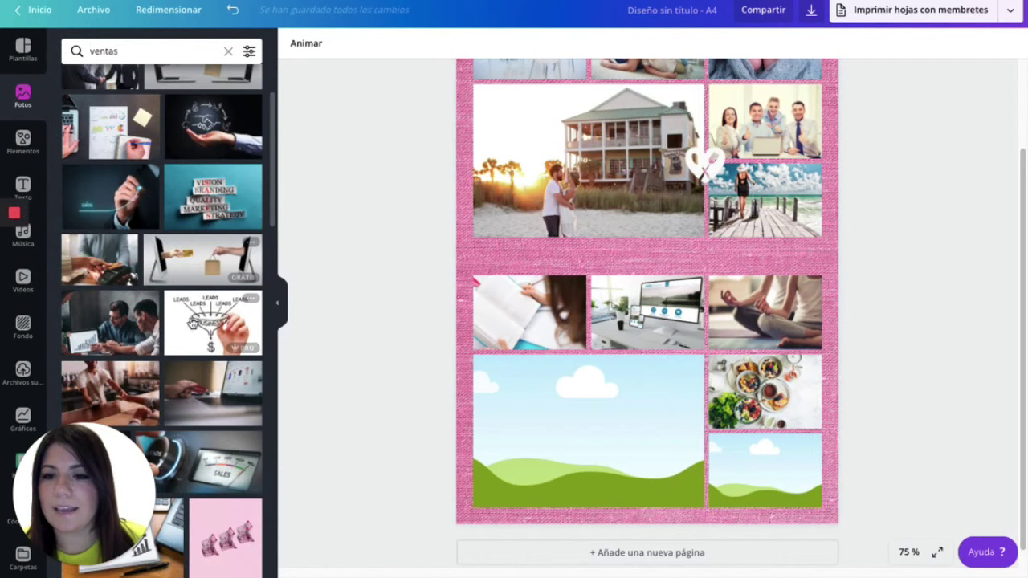
{"action": "left_click_drag", "start_coordinate": [206, 330], "coordinate": [635, 434]}
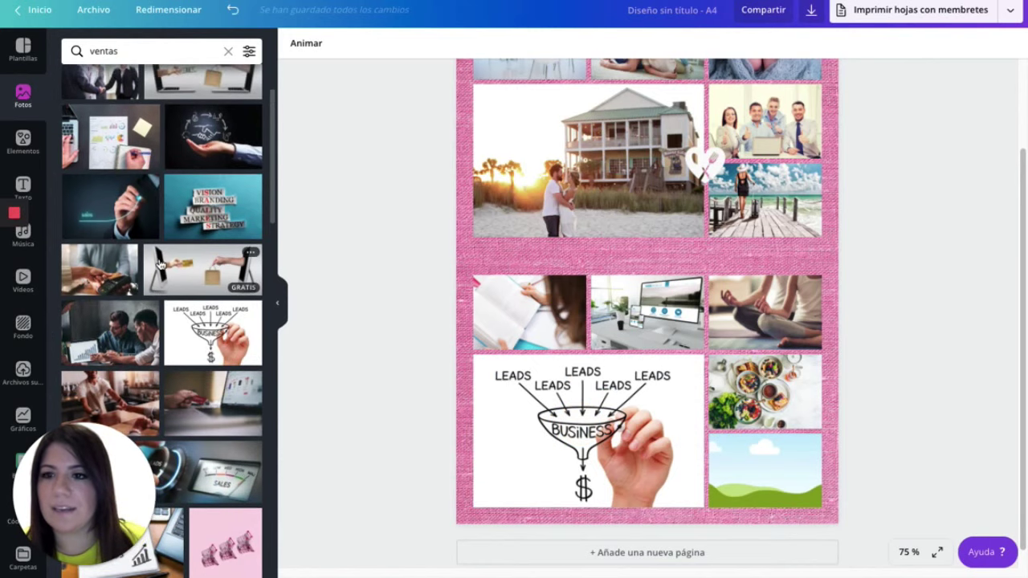
Find the handshake over documents among the sales photos and place it in the lower grid's last empty cell.
{"action": "scroll", "coordinate": [152, 274], "scroll_direction": "down", "scroll_amount": 2}
{"action": "scroll", "coordinate": [153, 301], "scroll_direction": "down", "scroll_amount": 5}
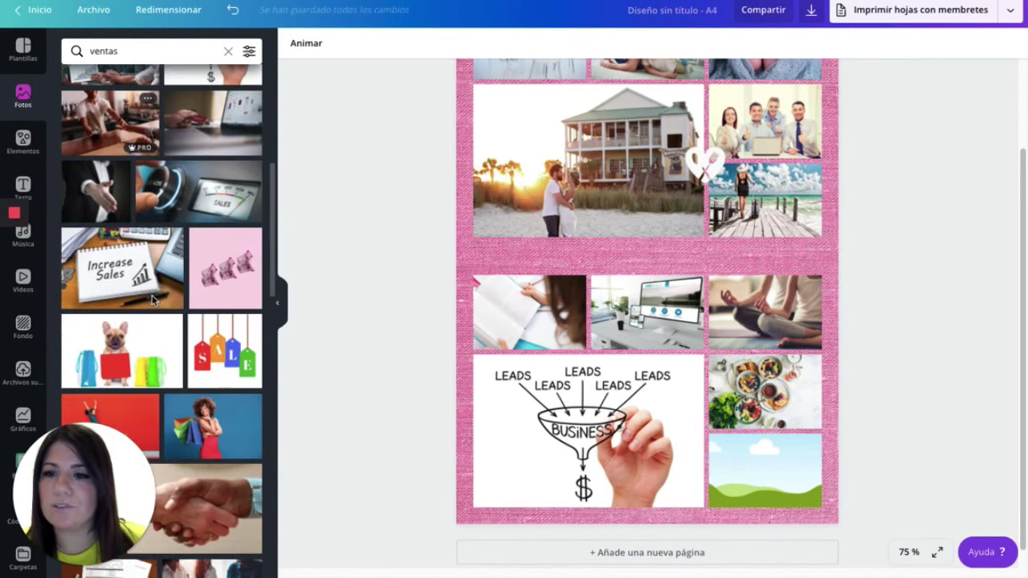
{"action": "scroll", "coordinate": [153, 301], "scroll_direction": "down", "scroll_amount": 5}
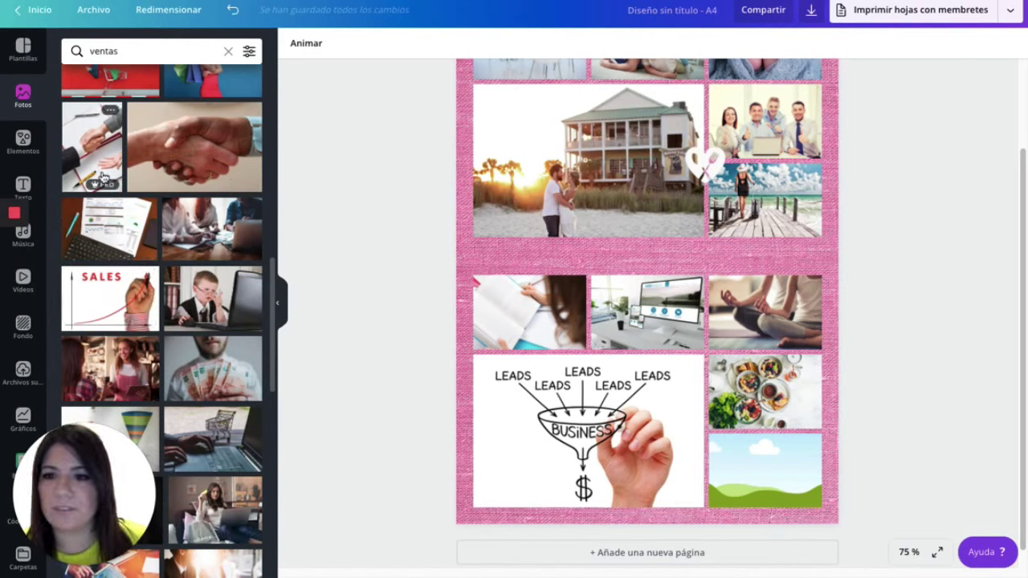
{"action": "scroll", "coordinate": [129, 241], "scroll_direction": "down", "scroll_amount": 5}
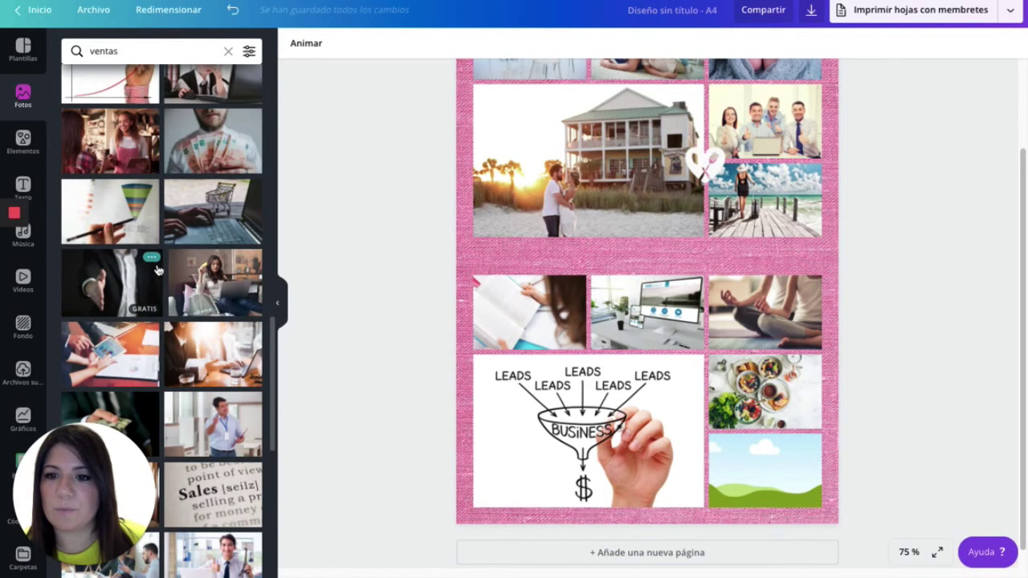
{"action": "scroll", "coordinate": [158, 272], "scroll_direction": "down", "scroll_amount": 3}
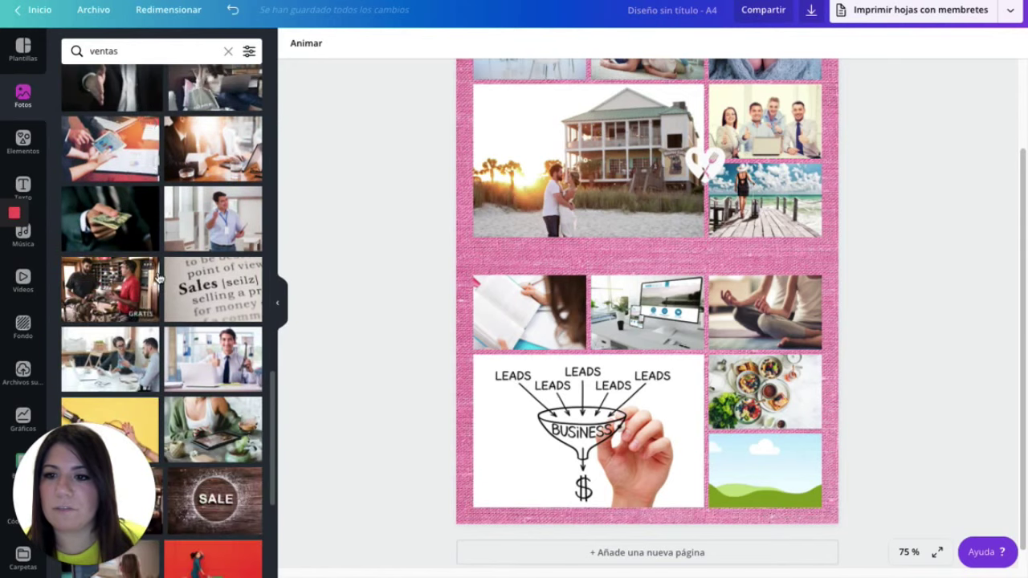
{"action": "scroll", "coordinate": [159, 278], "scroll_direction": "up", "scroll_amount": 6}
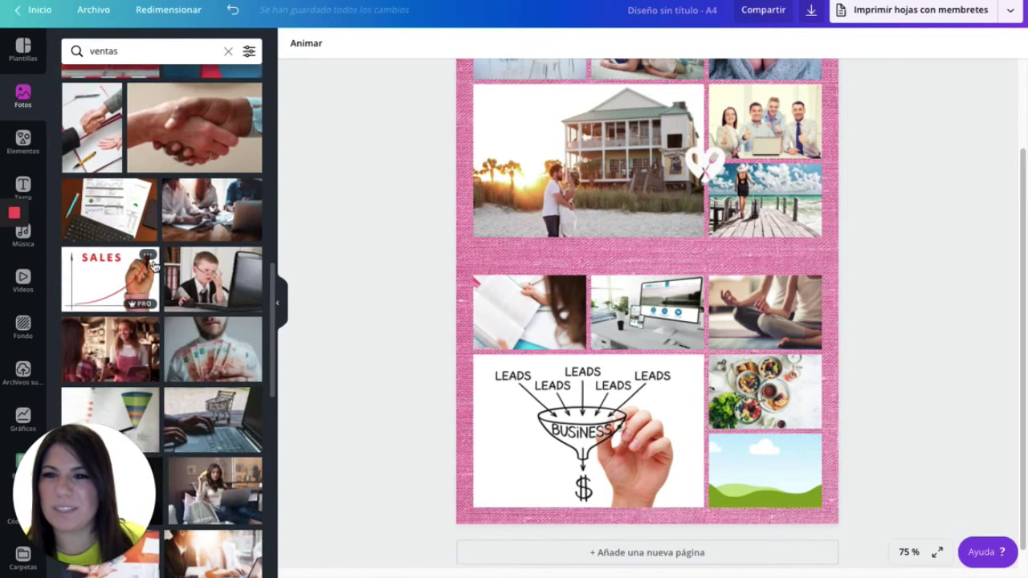
{"action": "scroll", "coordinate": [167, 165], "scroll_direction": "up", "scroll_amount": 4}
{"action": "left_click", "coordinate": [316, 335]}
{"action": "left_click_drag", "start_coordinate": [421, 361], "coordinate": [703, 453]}
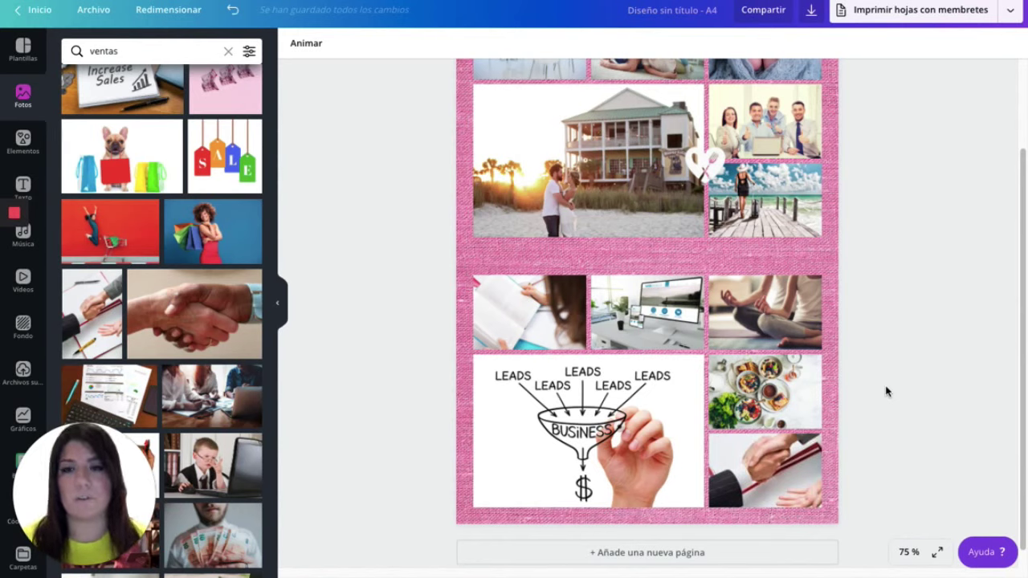
Add a title in the band between the two photo grids reading "EL UNIVERSO PREMIA LA ACCIÓN".
{"action": "left_click", "coordinate": [23, 186]}
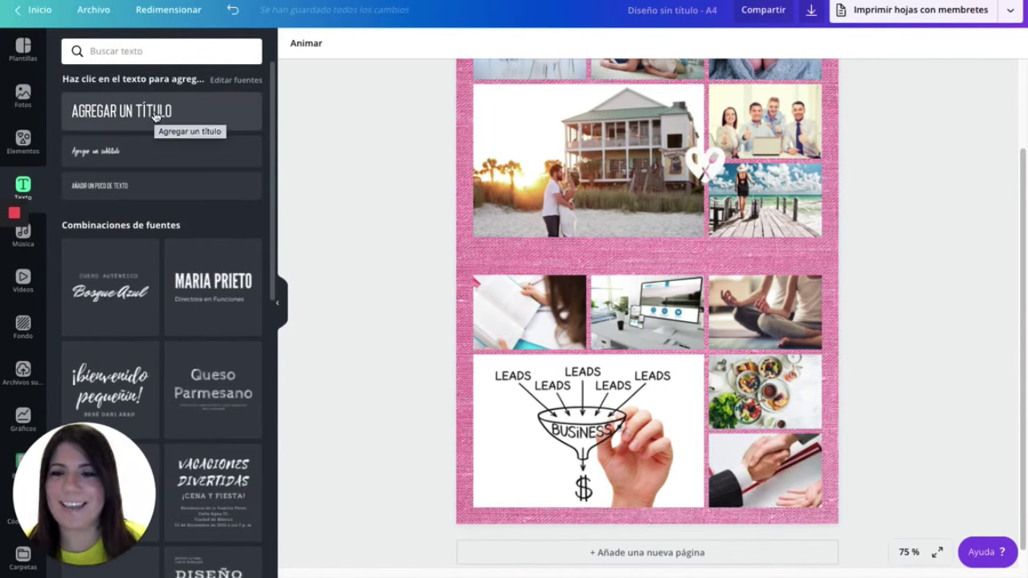
{"action": "left_click", "coordinate": [155, 117]}
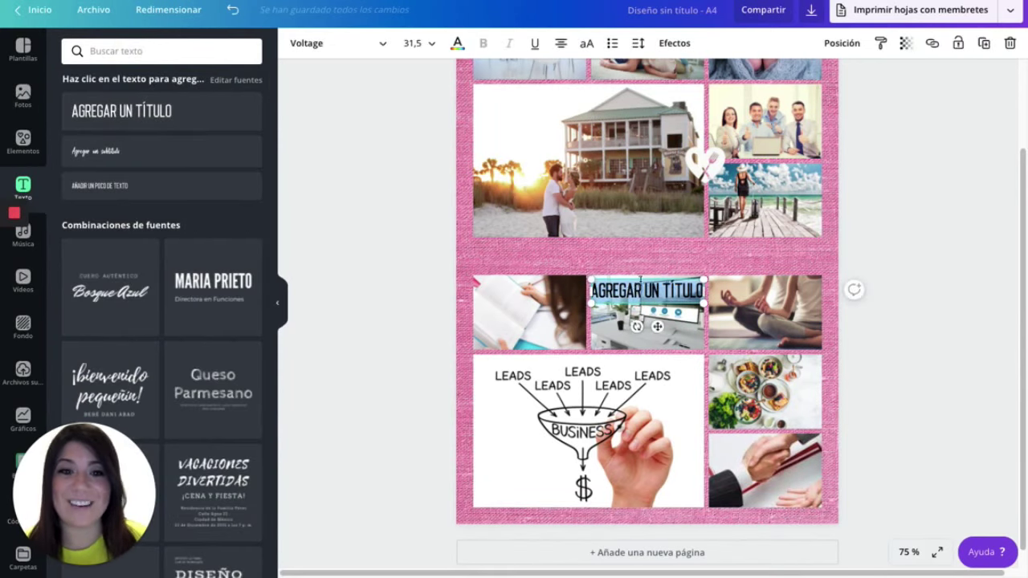
{"action": "left_click_drag", "start_coordinate": [657, 326], "coordinate": [662, 256]}
{"action": "double_click", "coordinate": [661, 256]}
{"action": "type", "text": "EL UNIVERSO PREMIA"}
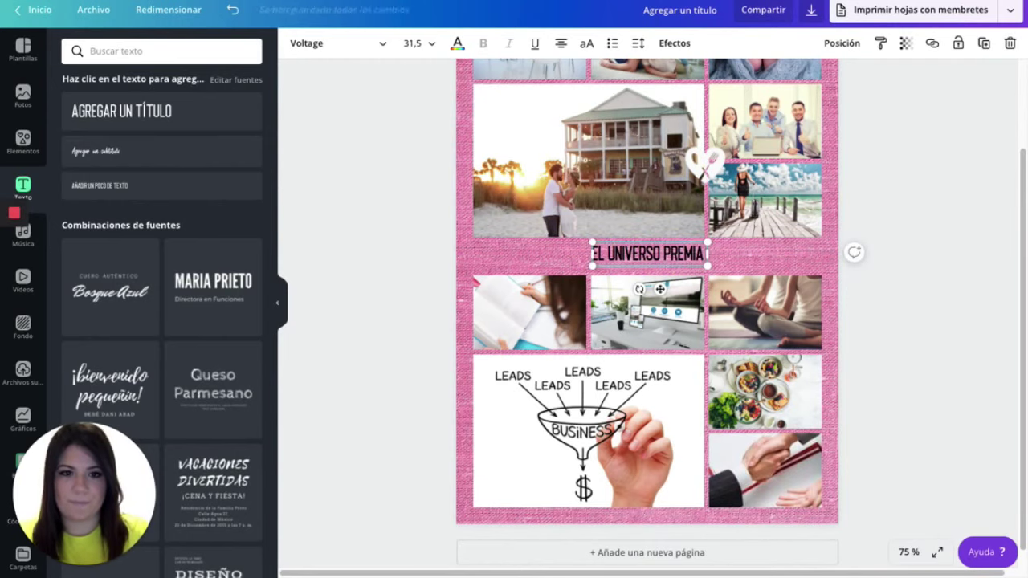
{"action": "type", "text": " LA ACCIÓN"}
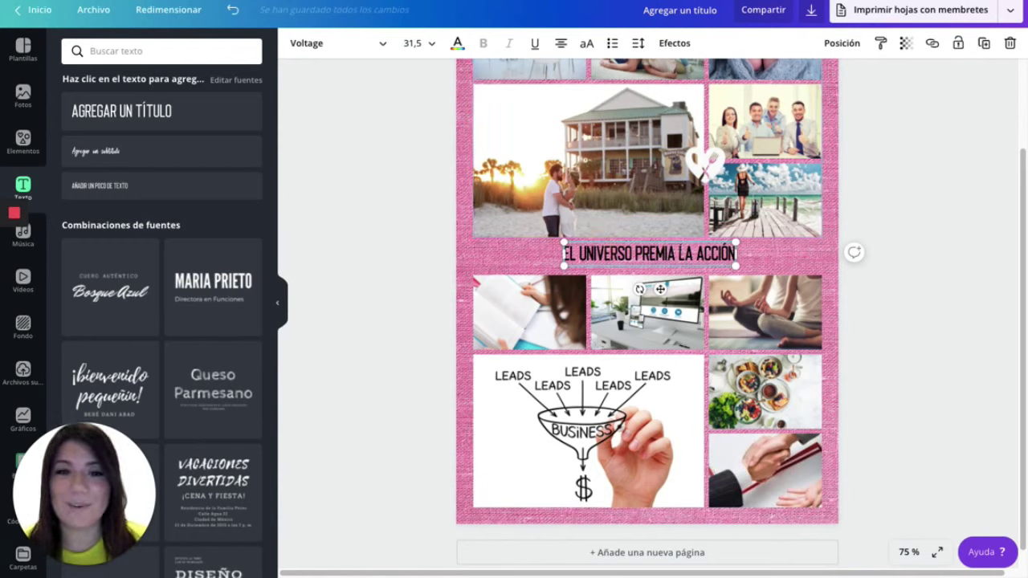
Set the title in the Autumn Moon font and capitalize the first letter of "El universo premia la acción".
{"action": "left_click_drag", "start_coordinate": [736, 254], "coordinate": [565, 254]}
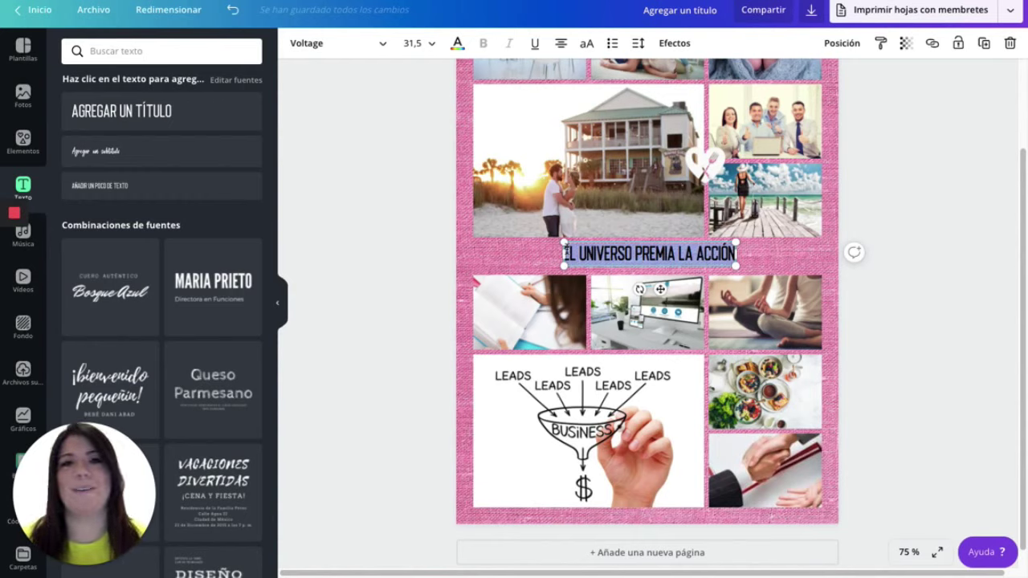
{"action": "left_click", "coordinate": [329, 42]}
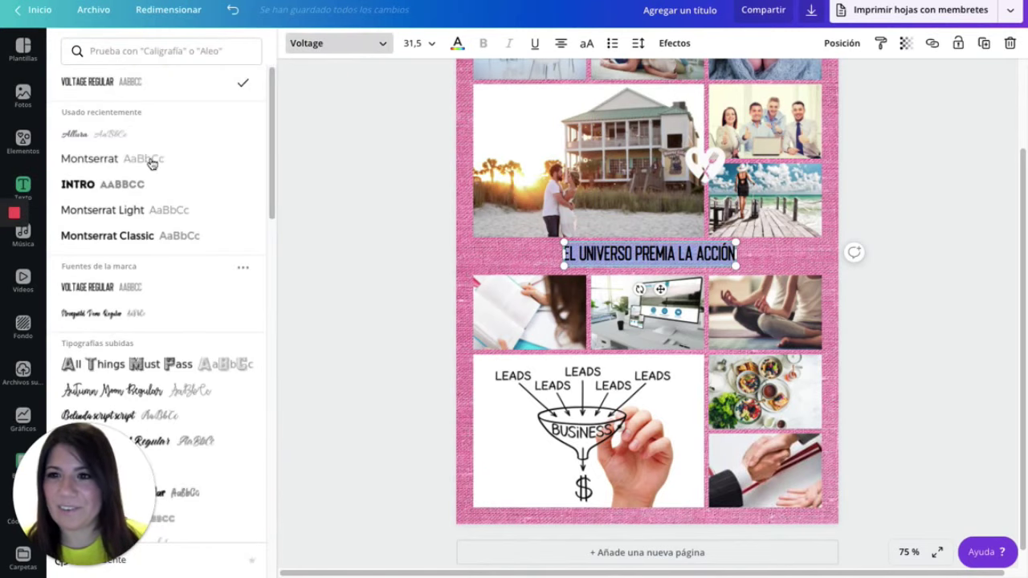
{"action": "scroll", "coordinate": [152, 201], "scroll_direction": "down", "scroll_amount": 2}
{"action": "scroll", "coordinate": [151, 202], "scroll_direction": "down", "scroll_amount": 1}
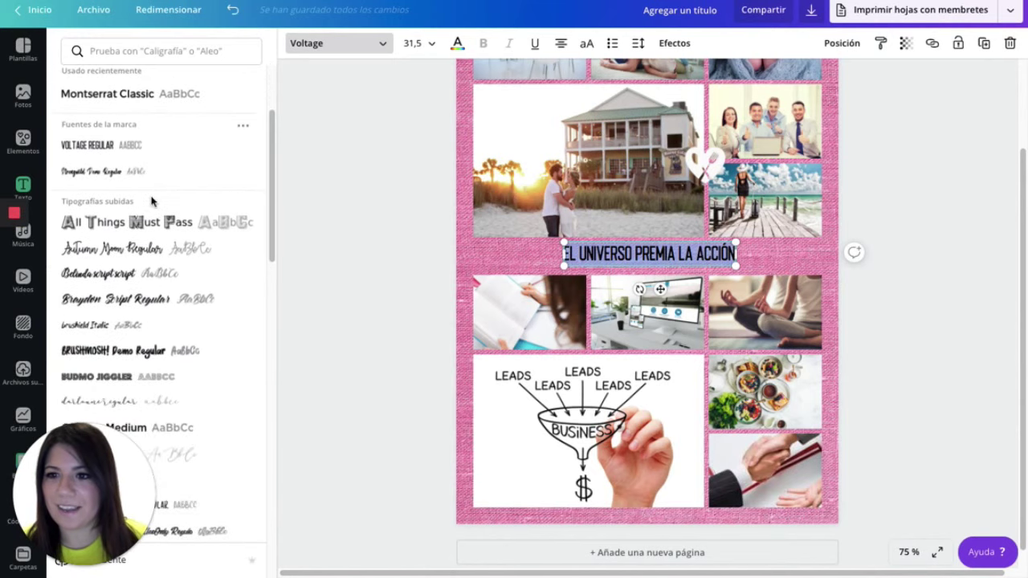
{"action": "left_click", "coordinate": [140, 245]}
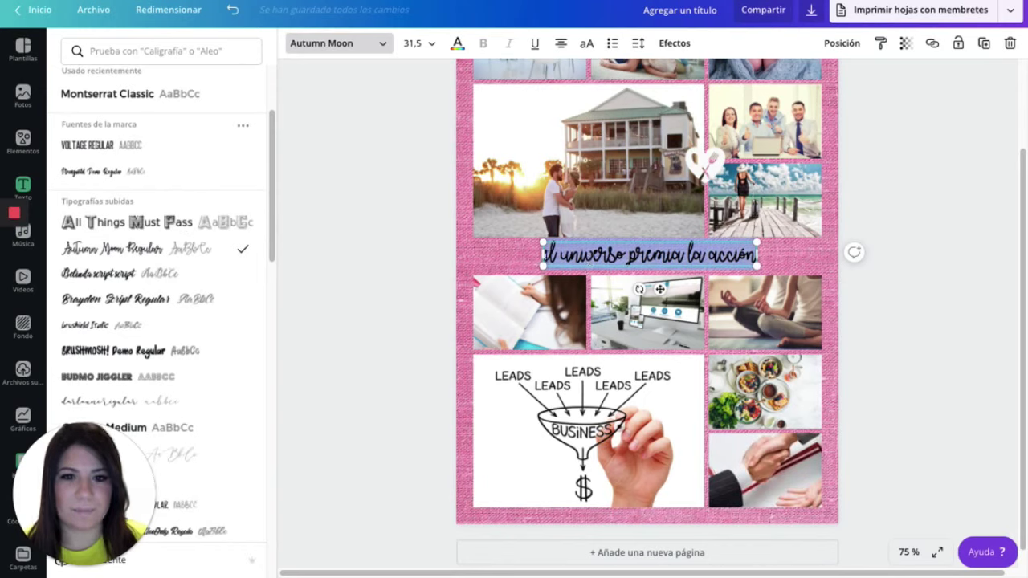
{"action": "left_click", "coordinate": [551, 246]}
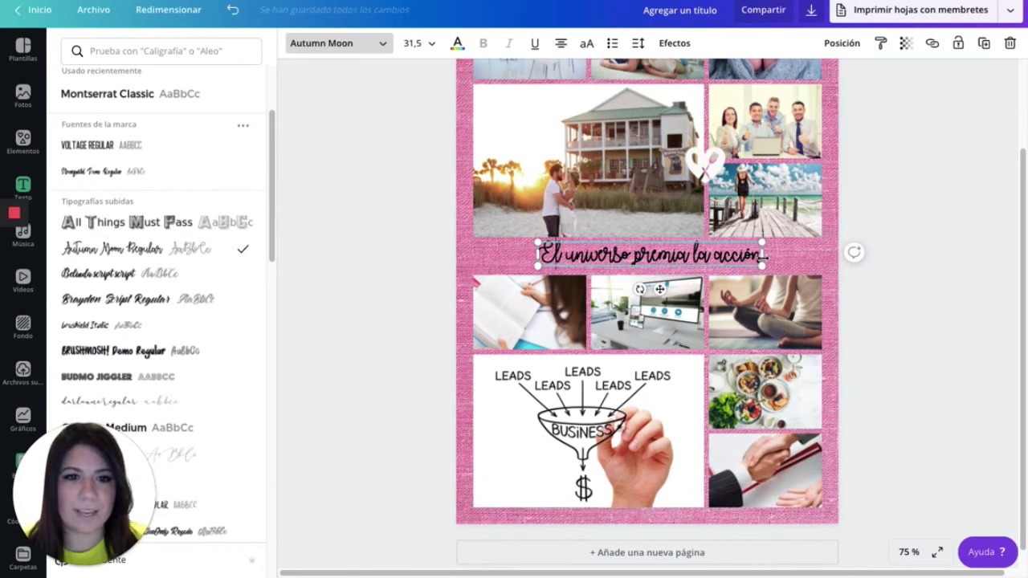
Enlarge the title text to size 42,3 and reposition it centrally between the two photo grids.
{"action": "left_click_drag", "start_coordinate": [765, 241], "coordinate": [839, 207]}
{"action": "mouse_move", "coordinate": [752, 237]}
{"action": "left_mouse_down"}
{"action": "mouse_move", "coordinate": [732, 238]}
{"action": "mouse_move", "coordinate": [742, 233]}
{"action": "left_mouse_up"}
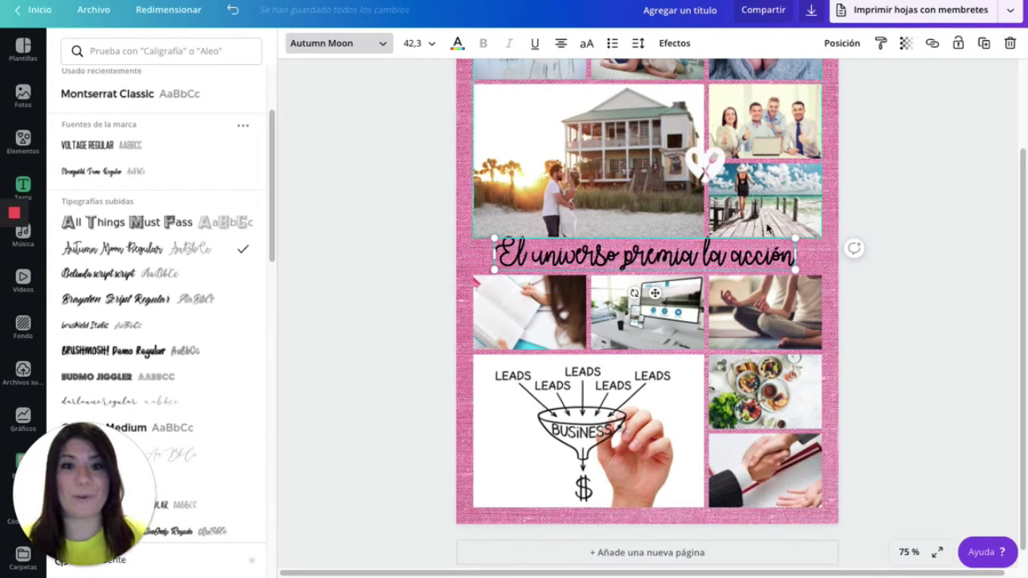
{"action": "left_click_drag", "start_coordinate": [685, 237], "coordinate": [681, 236]}
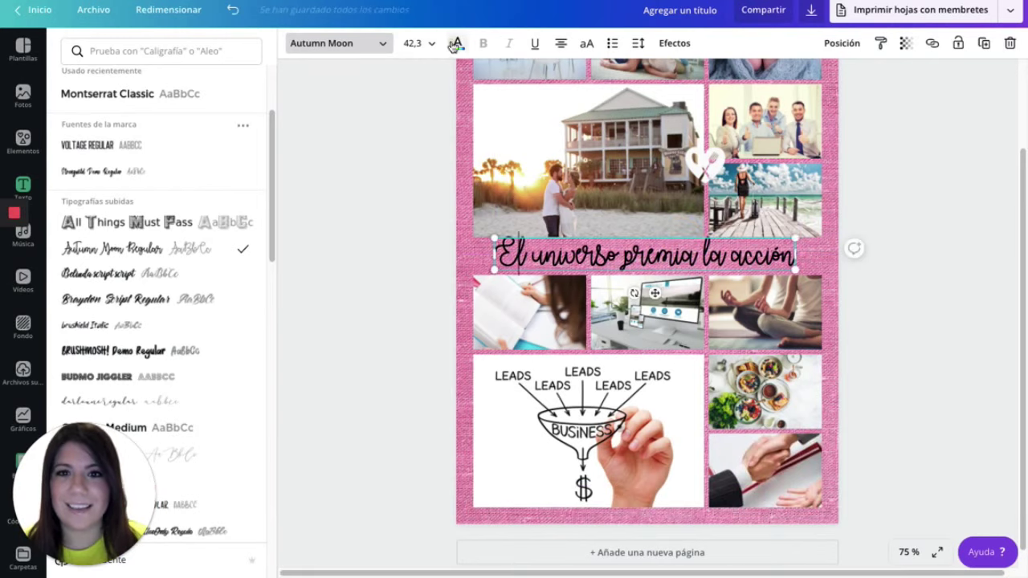
Try grey and white on the title text, and finally color it with the dark grey from the untitled palette.
{"action": "left_click", "coordinate": [458, 42]}
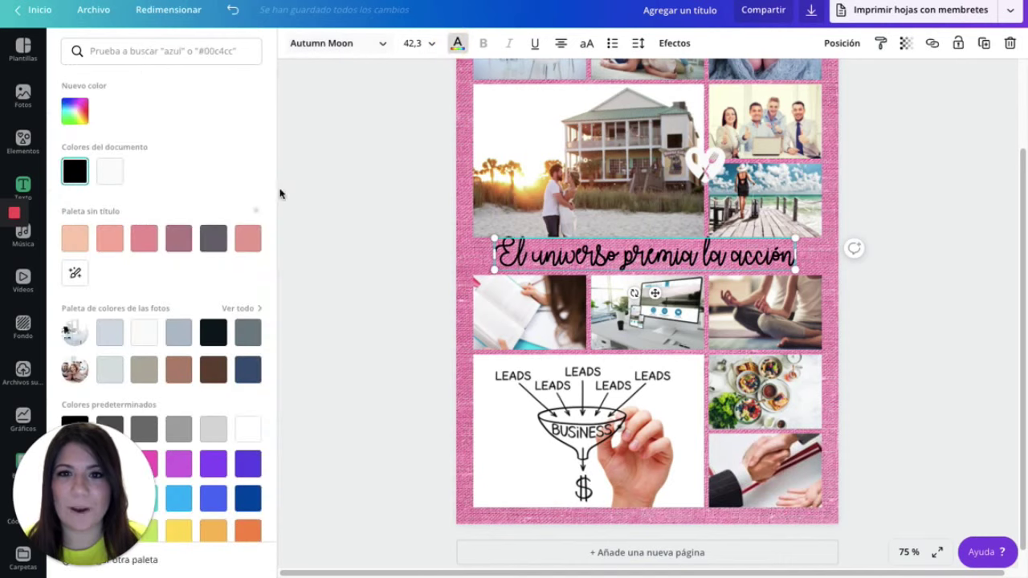
{"action": "left_click", "coordinate": [247, 335]}
{"action": "left_click", "coordinate": [213, 238]}
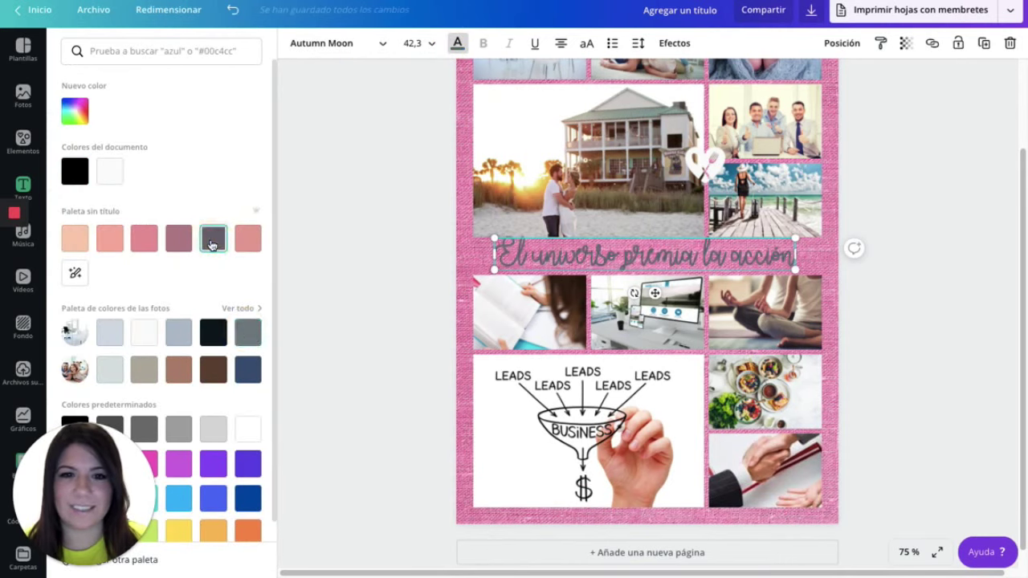
{"action": "left_click", "coordinate": [142, 336]}
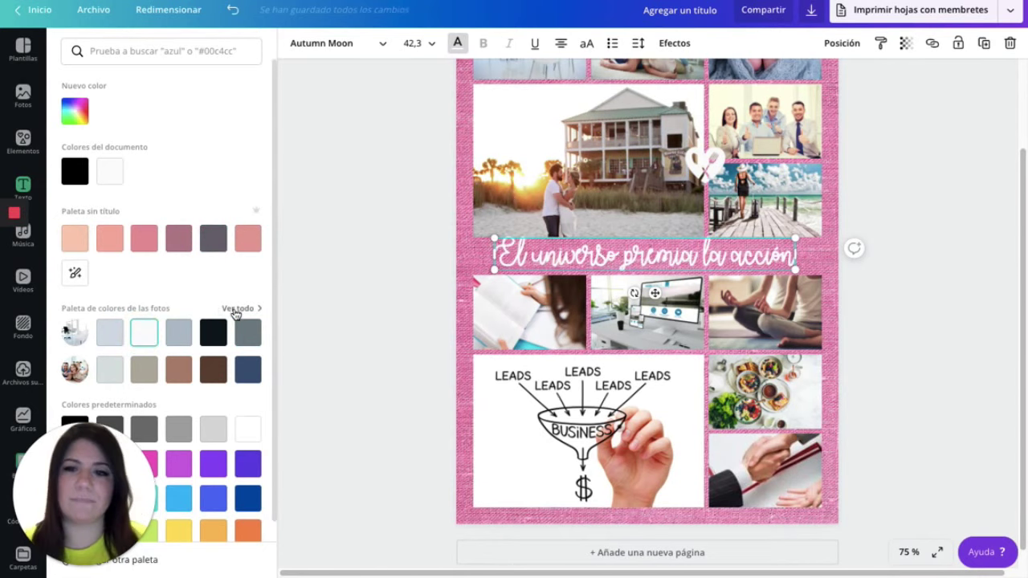
{"action": "left_click", "coordinate": [213, 238]}
Enlarge the title slightly more so it nearly spans the photo grids' width, and recenter it in the pink band.
{"action": "left_click_drag", "start_coordinate": [494, 269], "coordinate": [478, 279]}
{"action": "left_click_drag", "start_coordinate": [673, 236], "coordinate": [670, 235]}
{"action": "scroll", "coordinate": [903, 221], "scroll_direction": "up", "scroll_amount": 2}
{"action": "left_click", "coordinate": [910, 210]}
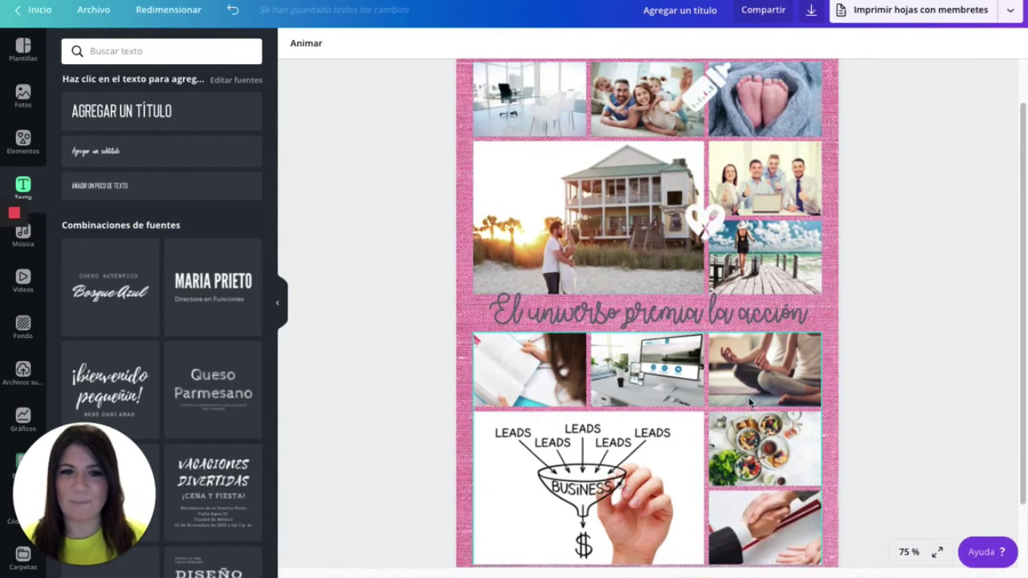
Add the outlined graduation cap from the "estudiar" elements, shrink it and place it where the book, computer and funnel photos meet.
{"action": "left_click", "coordinate": [23, 144]}
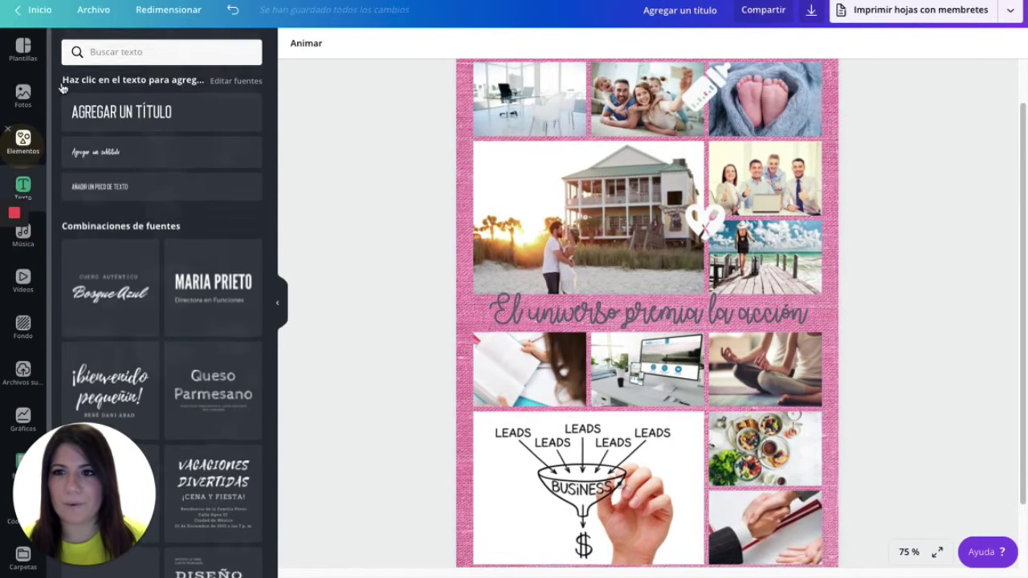
{"action": "double_click", "coordinate": [107, 50]}
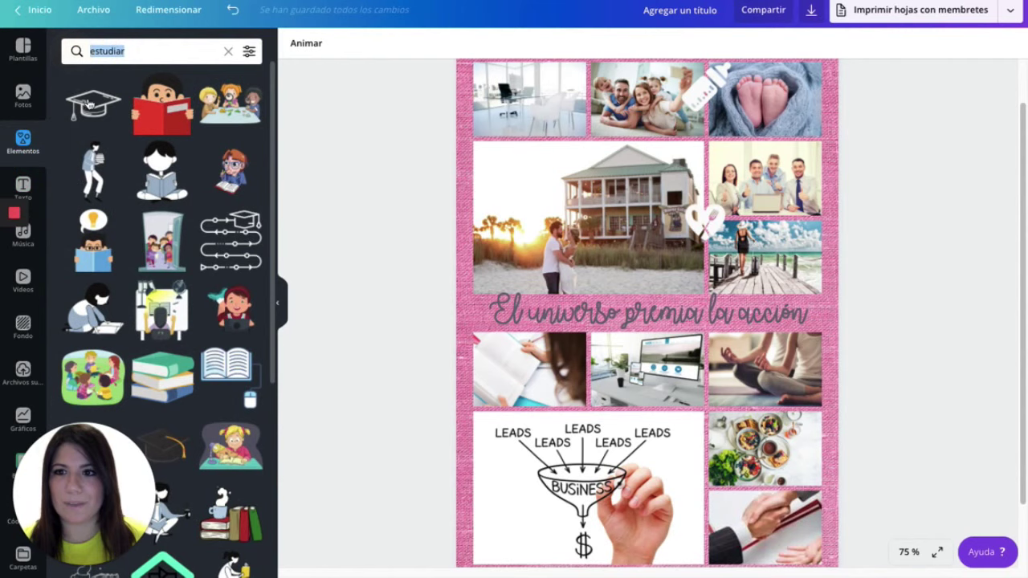
{"action": "left_click", "coordinate": [90, 105]}
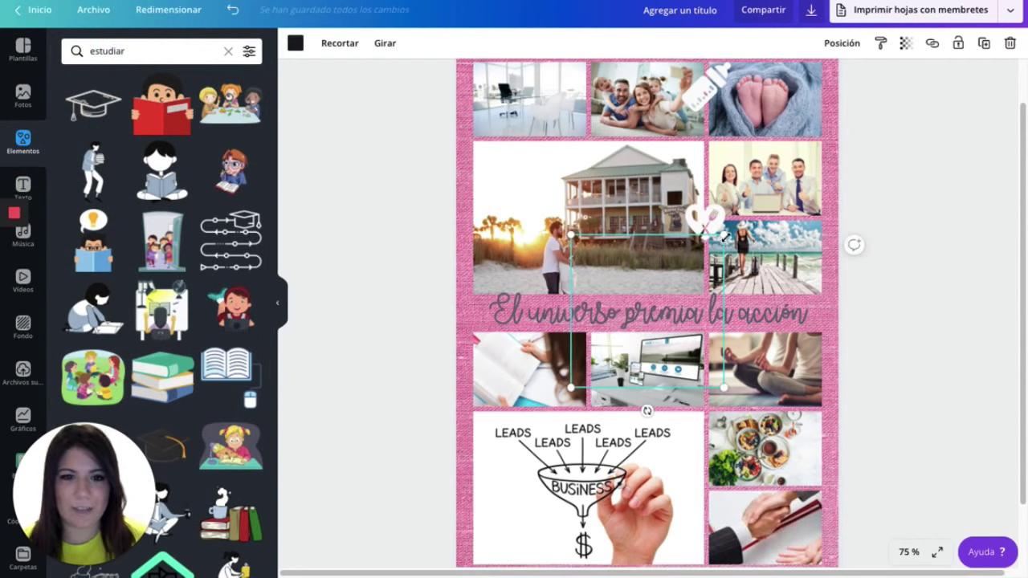
{"action": "left_click_drag", "start_coordinate": [723, 234], "coordinate": [573, 425]}
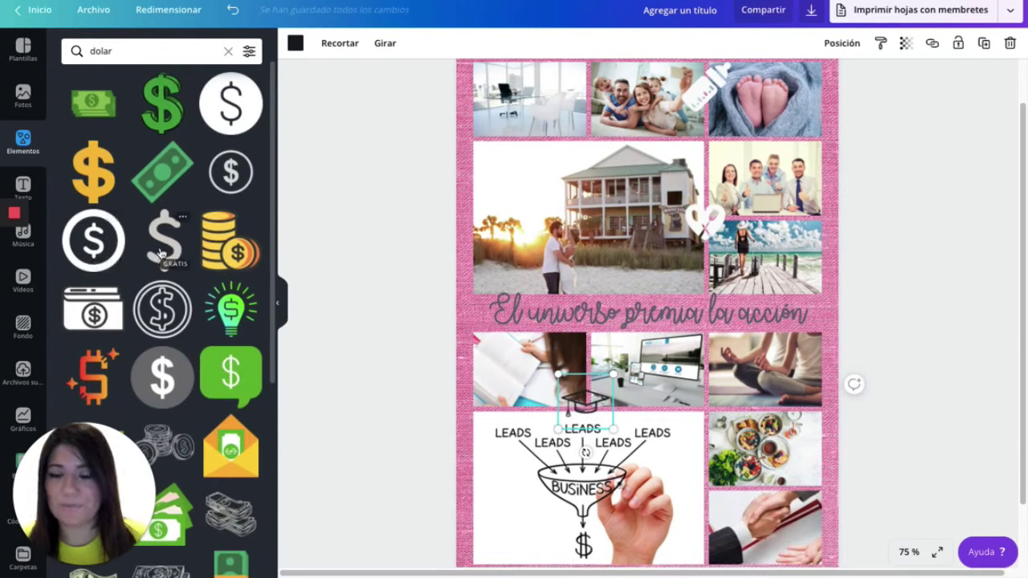
Add the circled dollar icon from a "dolar" element search, color it off-white, shrink it and place it where the lower grid's photos meet.
{"action": "left_click", "coordinate": [93, 238]}
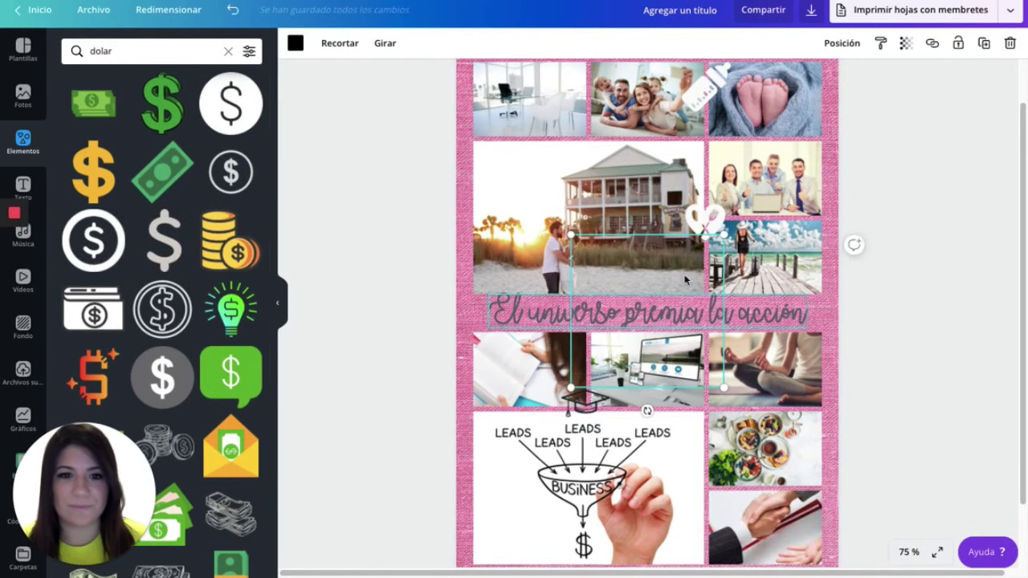
{"action": "left_click", "coordinate": [296, 43]}
{"action": "left_click", "coordinate": [181, 171]}
{"action": "left_click_drag", "start_coordinate": [723, 242], "coordinate": [635, 326]}
{"action": "left_click_drag", "start_coordinate": [699, 401], "coordinate": [707, 404]}
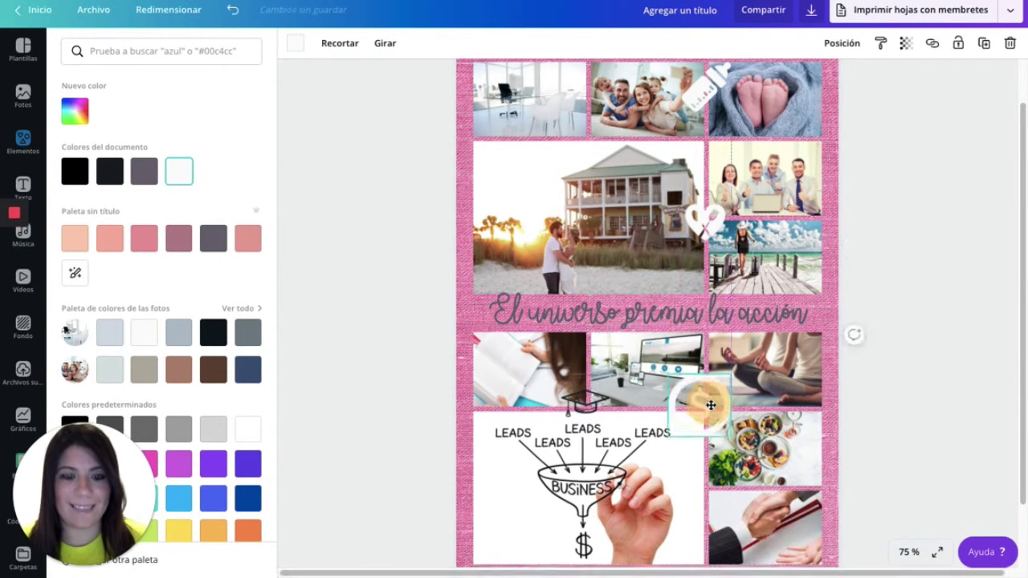
{"action": "left_click", "coordinate": [893, 346]}
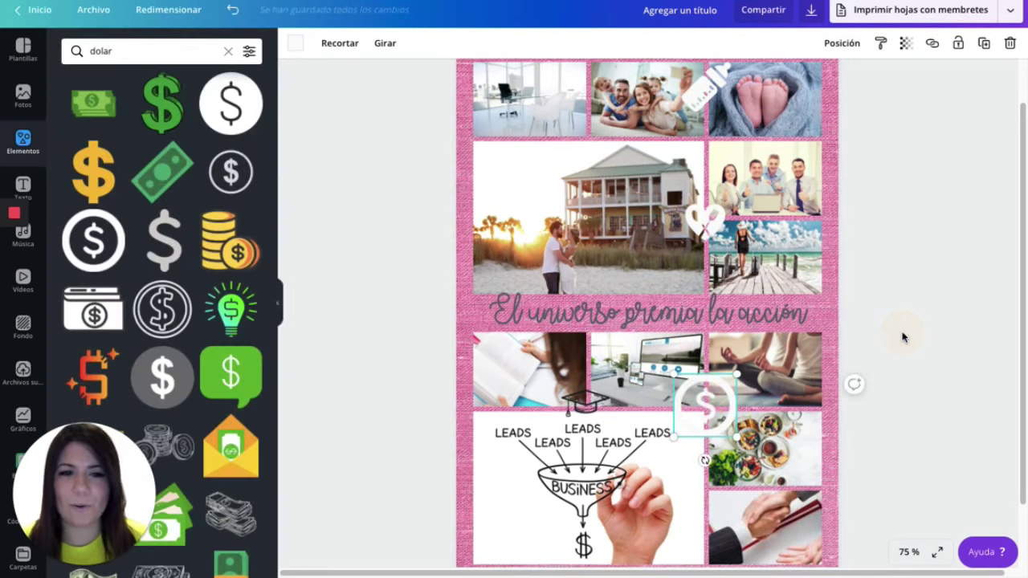
{"action": "left_click", "coordinate": [893, 320]}
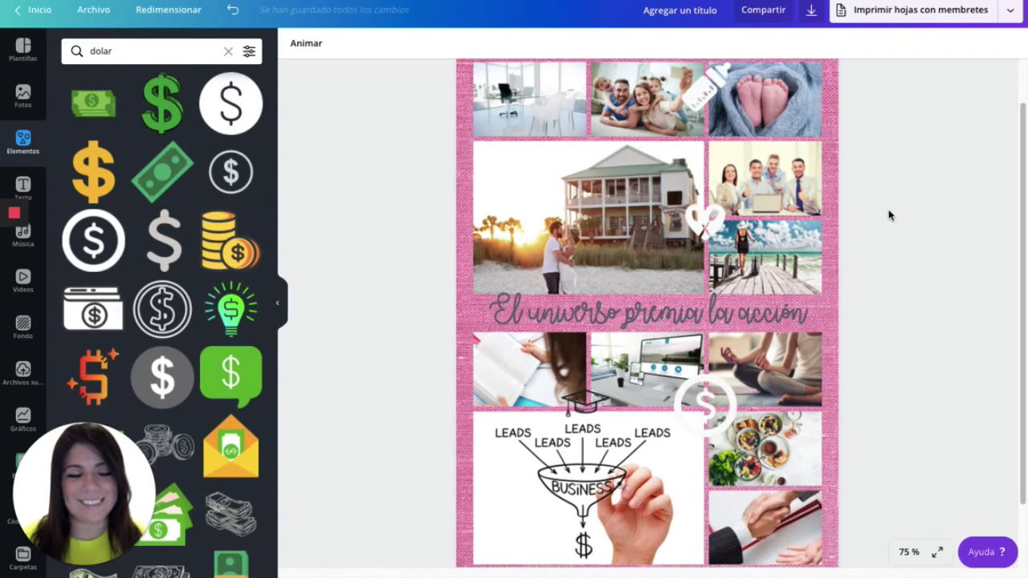
Review the finished collage and open its download options.
{"action": "scroll", "coordinate": [888, 216], "scroll_direction": "down", "scroll_amount": 2}
{"action": "scroll", "coordinate": [889, 216], "scroll_direction": "up", "scroll_amount": 4}
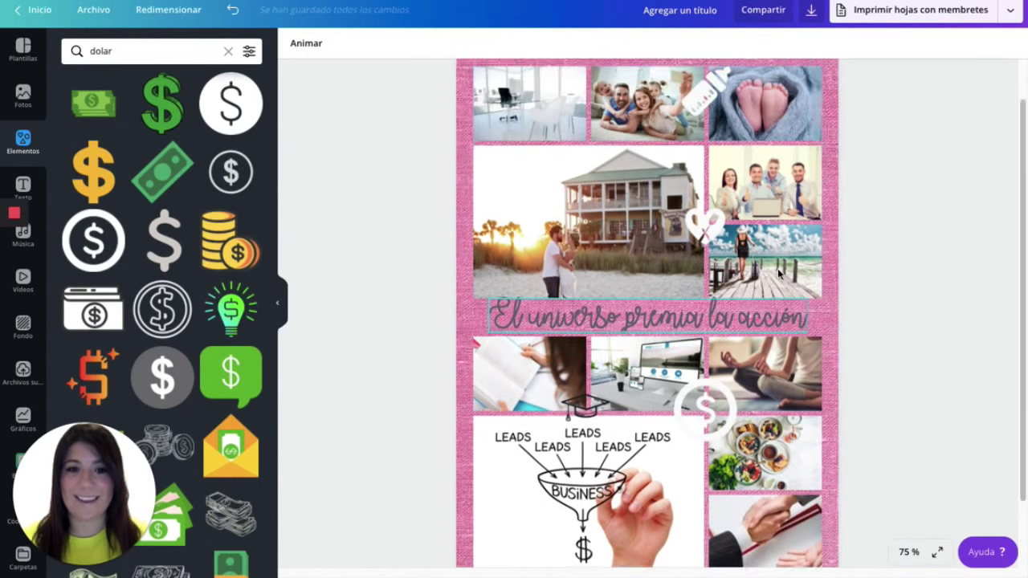
{"action": "left_click", "coordinate": [812, 12]}
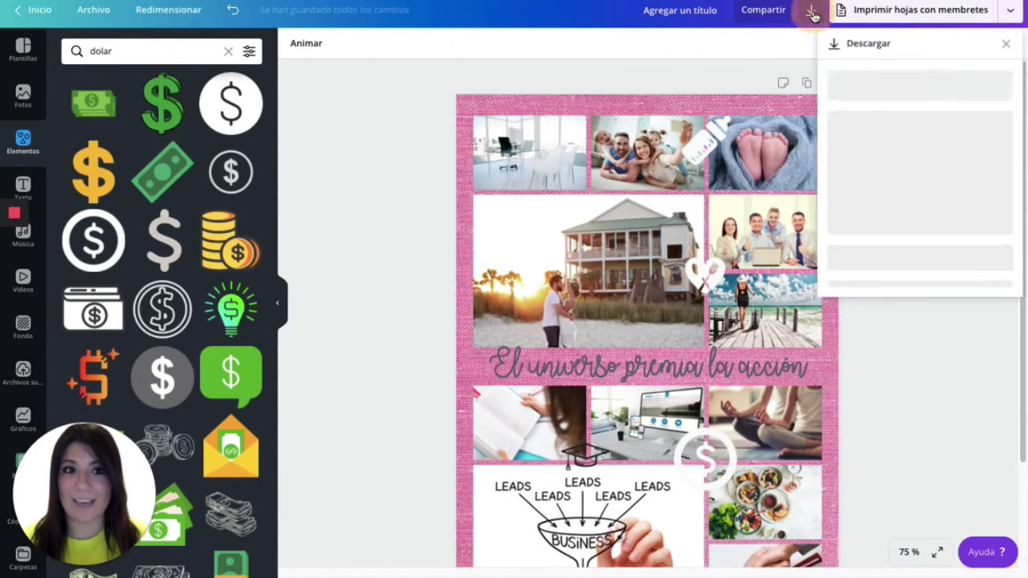